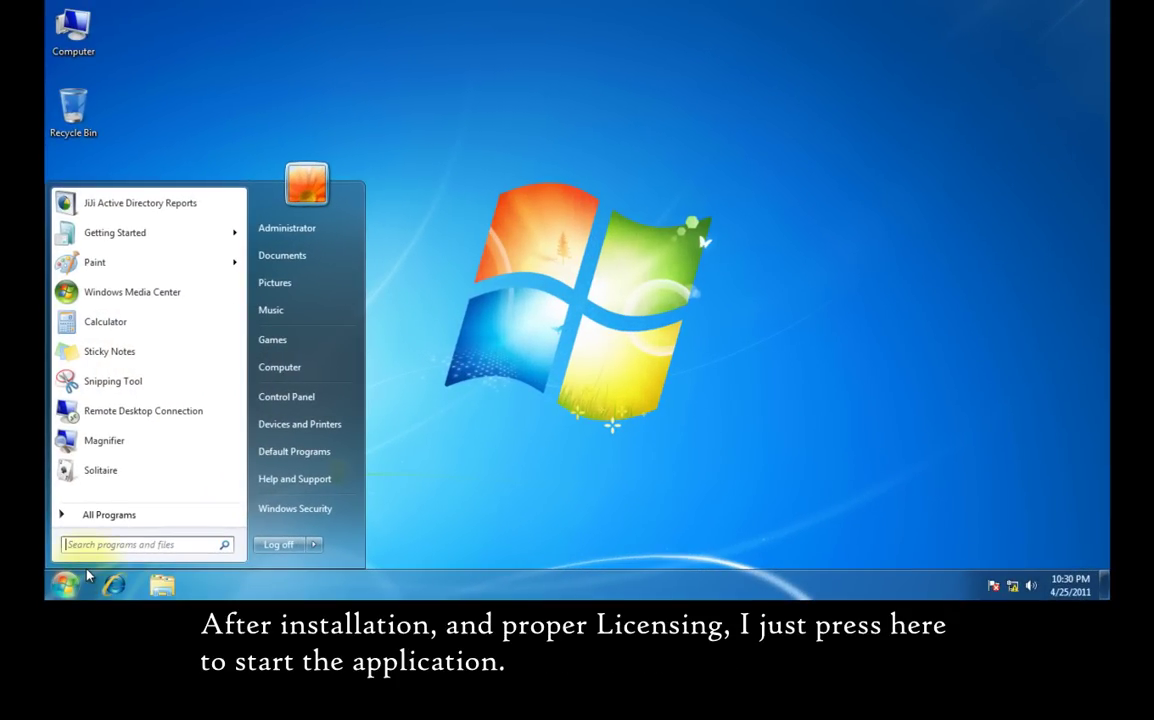
- Launch JiJi Active Directory Reports from the Start menu
left_click(103, 206)
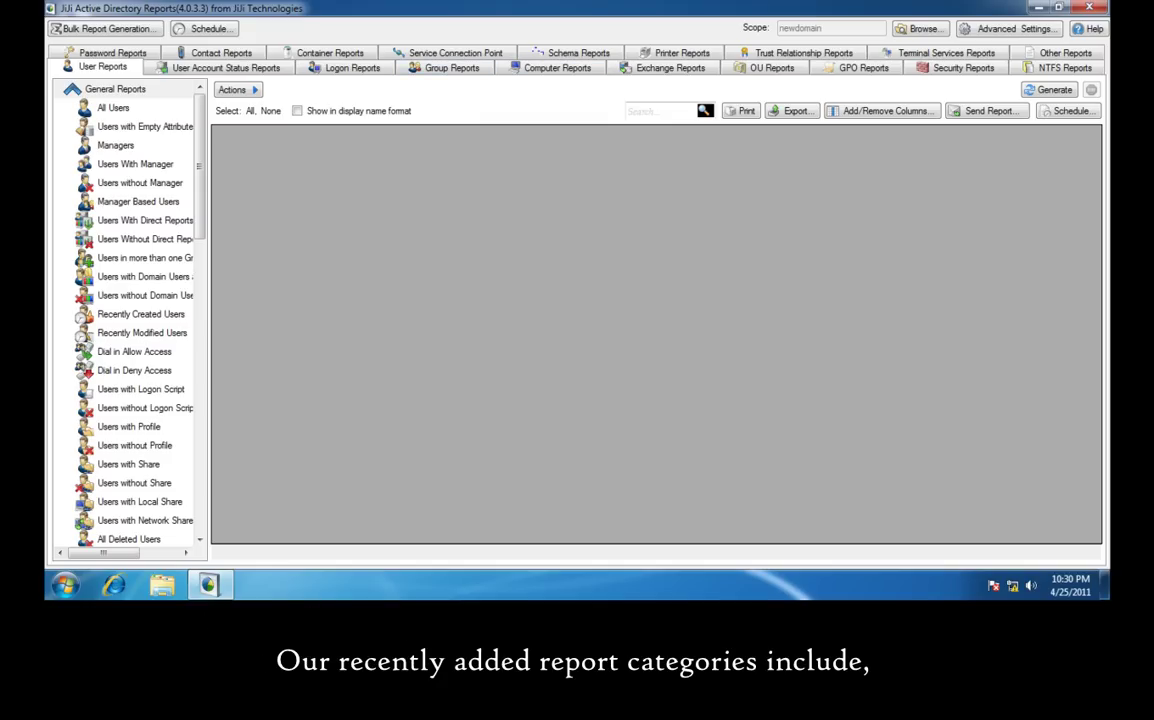
- Browse the User Account Status, Contact, Container, Service Connection Point, Schema, Printer, Trust Relationship and Terminal Services report categories
left_click(283, 70)
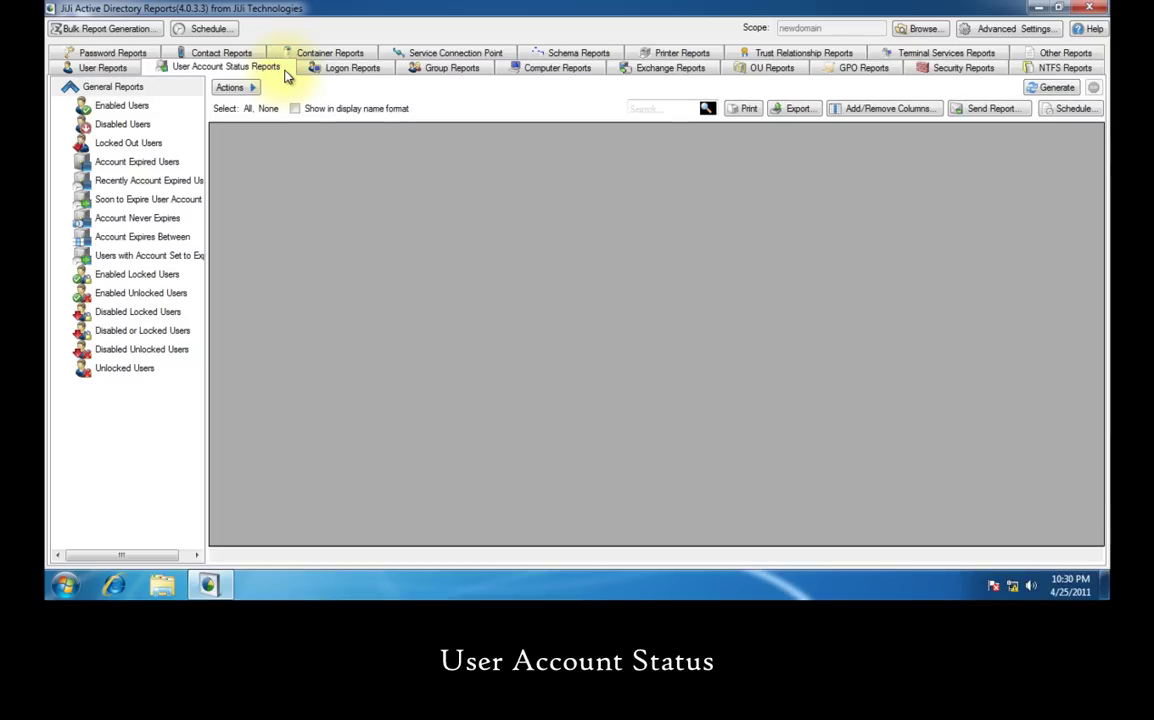
left_click(258, 53)
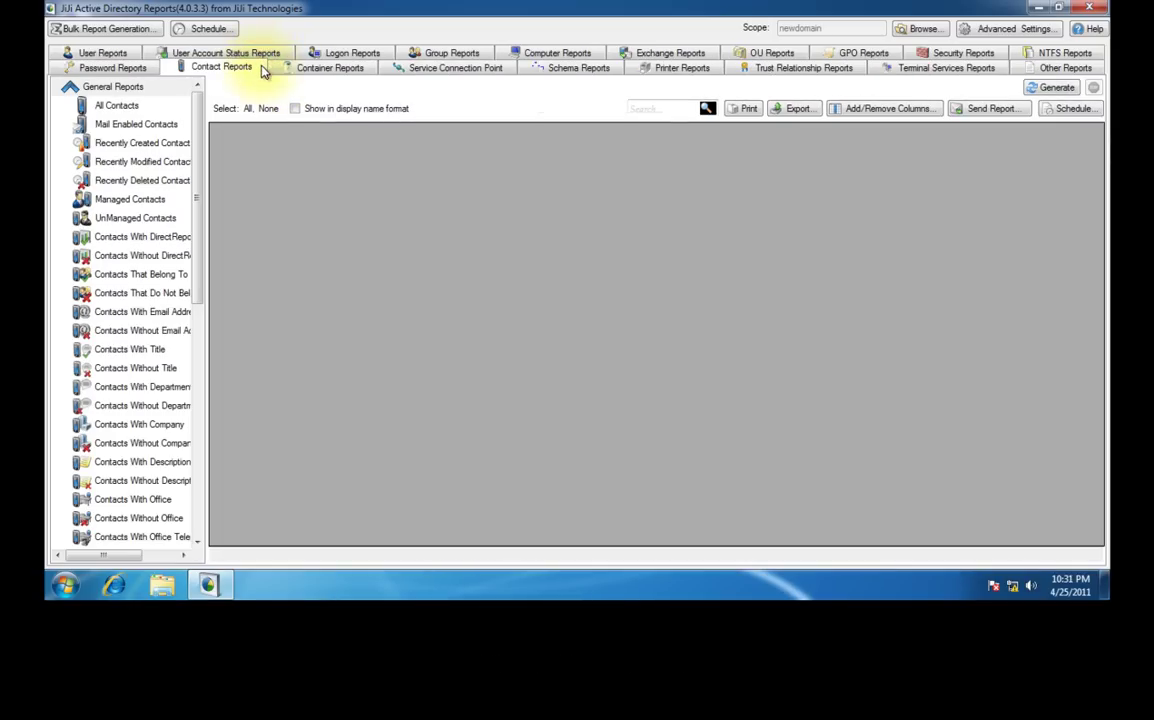
left_click(368, 70)
left_click(500, 70)
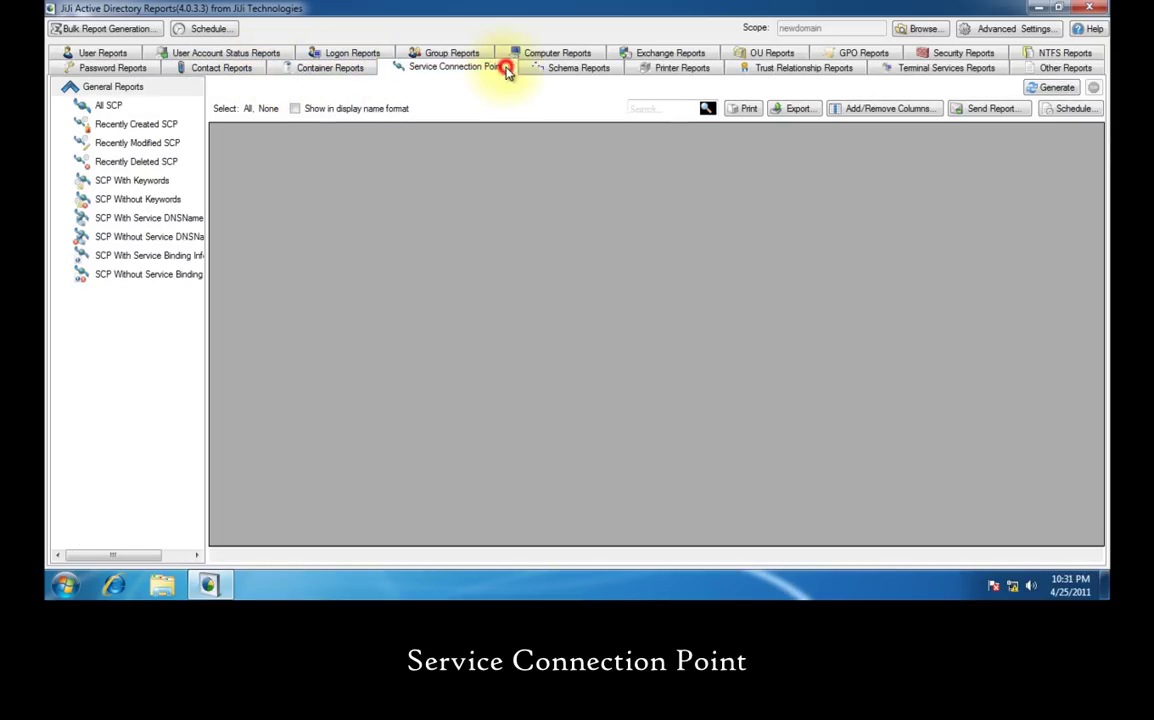
left_click(562, 68)
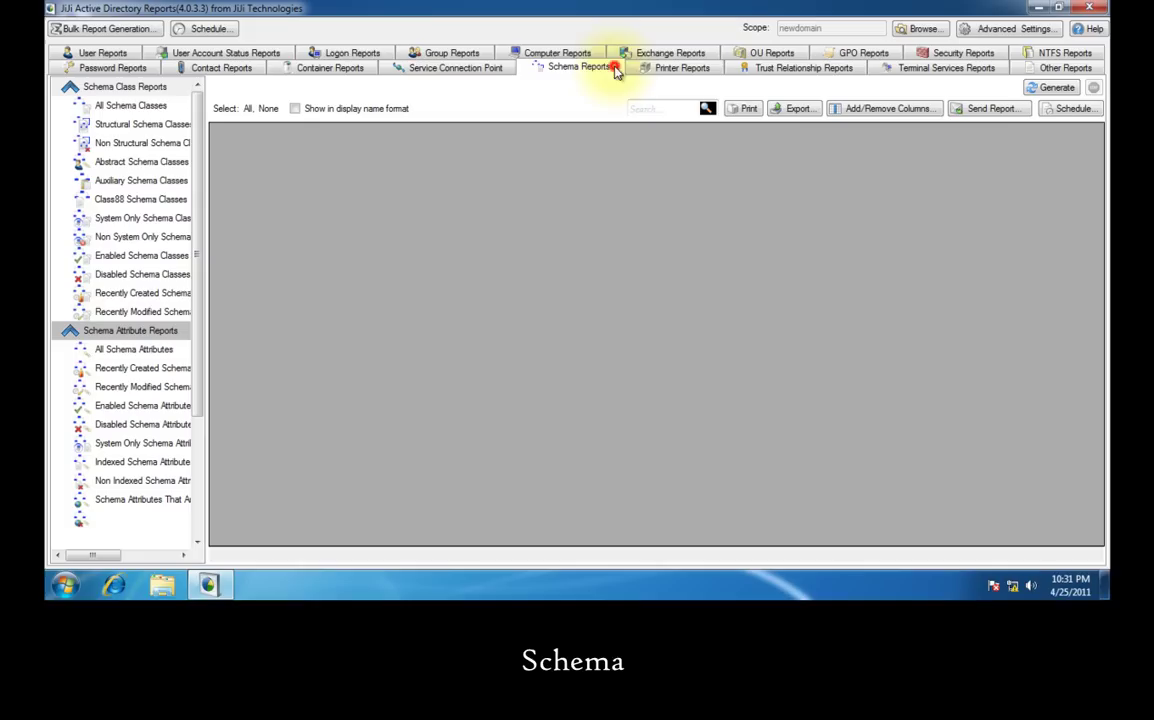
left_click(708, 72)
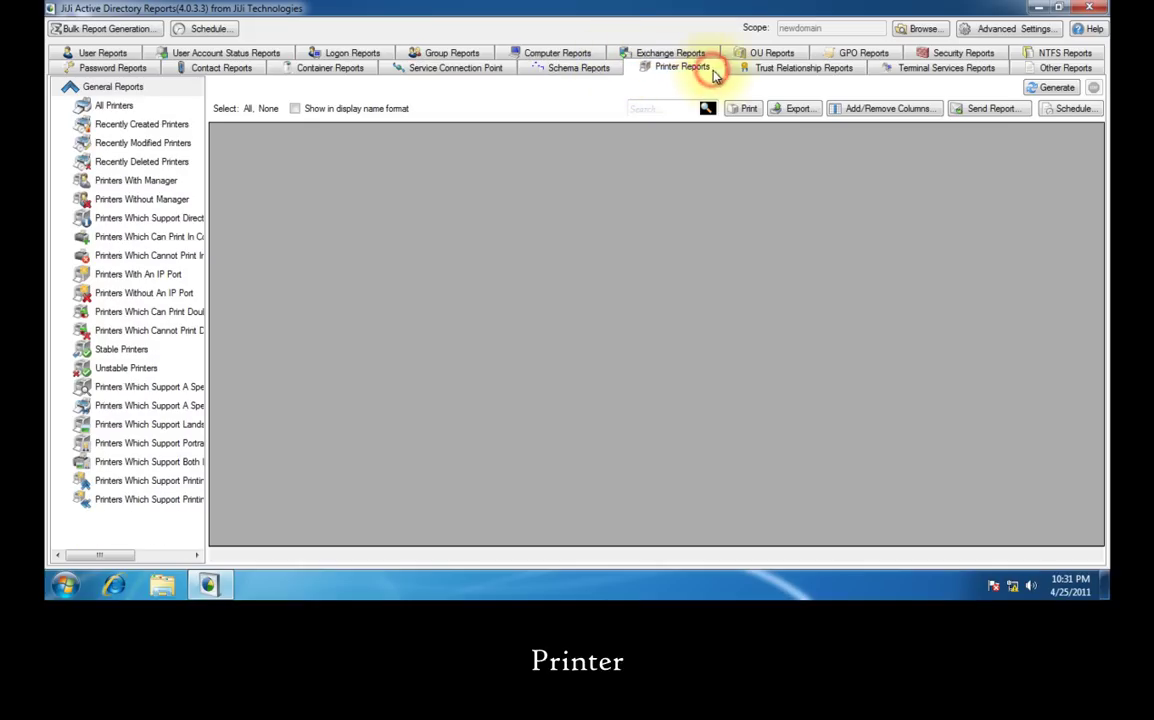
left_click(850, 72)
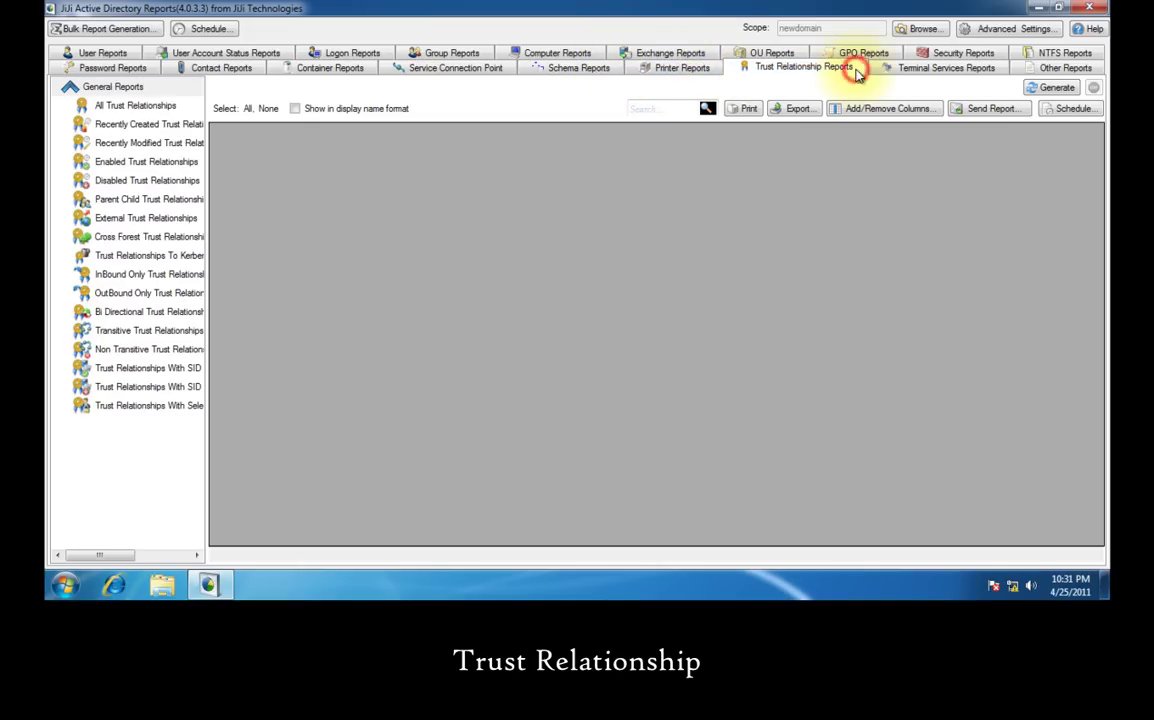
left_click(988, 72)
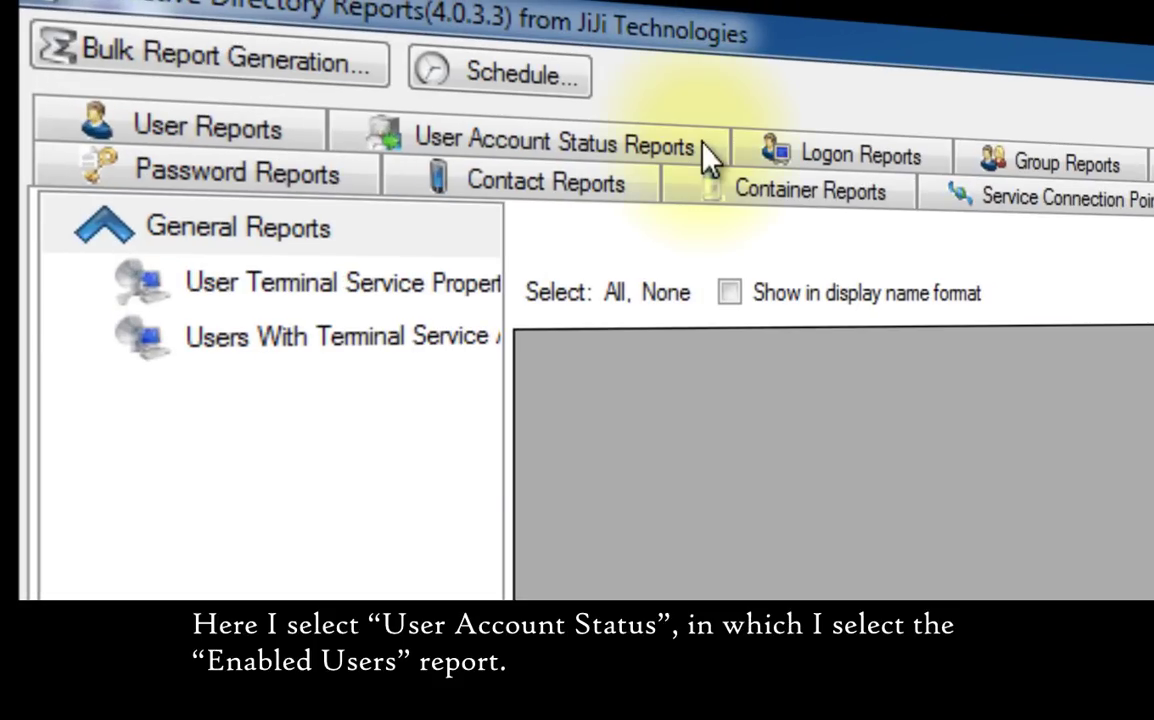
- Run the Enabled Users report under User Account Status, listing 25 enabled accounts
left_click(282, 55)
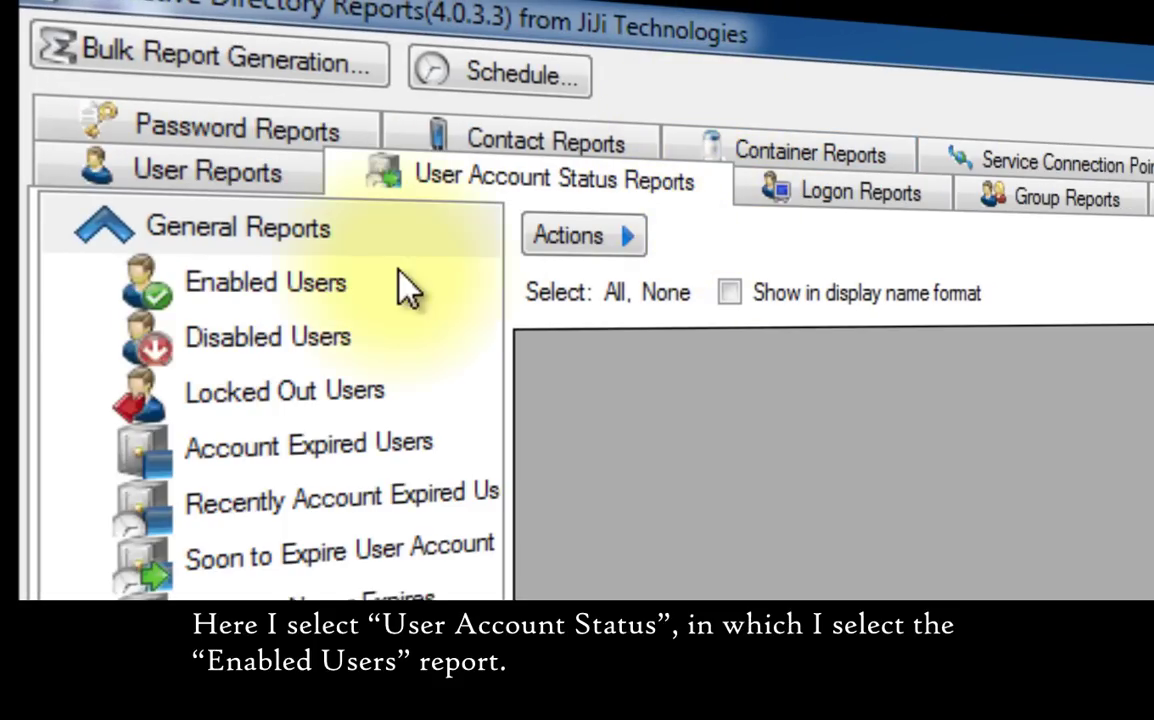
left_click(365, 282)
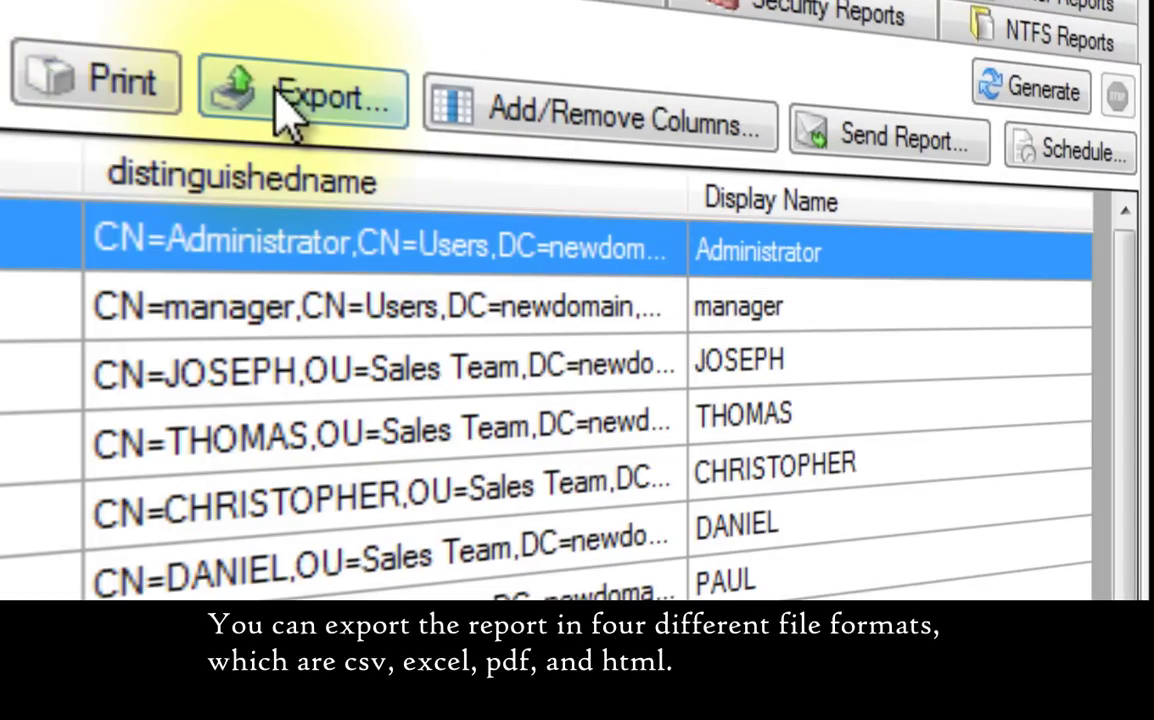
- Export the Enabled Users report to PDF as 'Exported User Report' and review the result
left_click(801, 108)
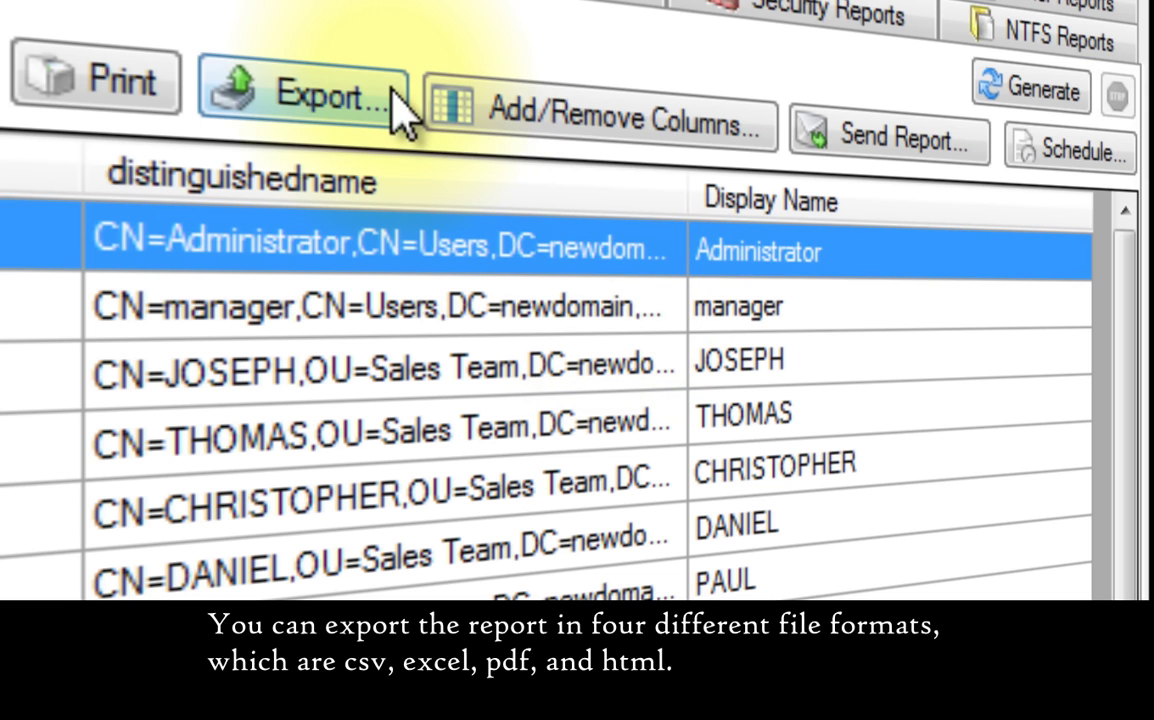
left_click(380, 95)
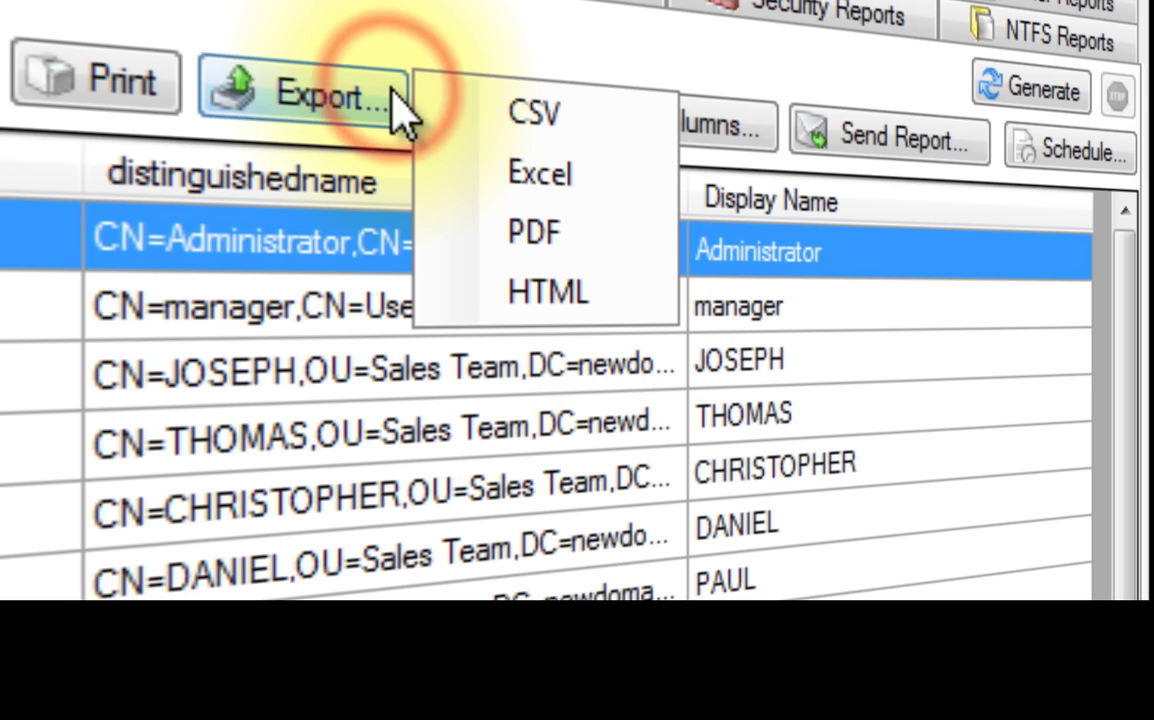
left_click(590, 240)
type("Exported")
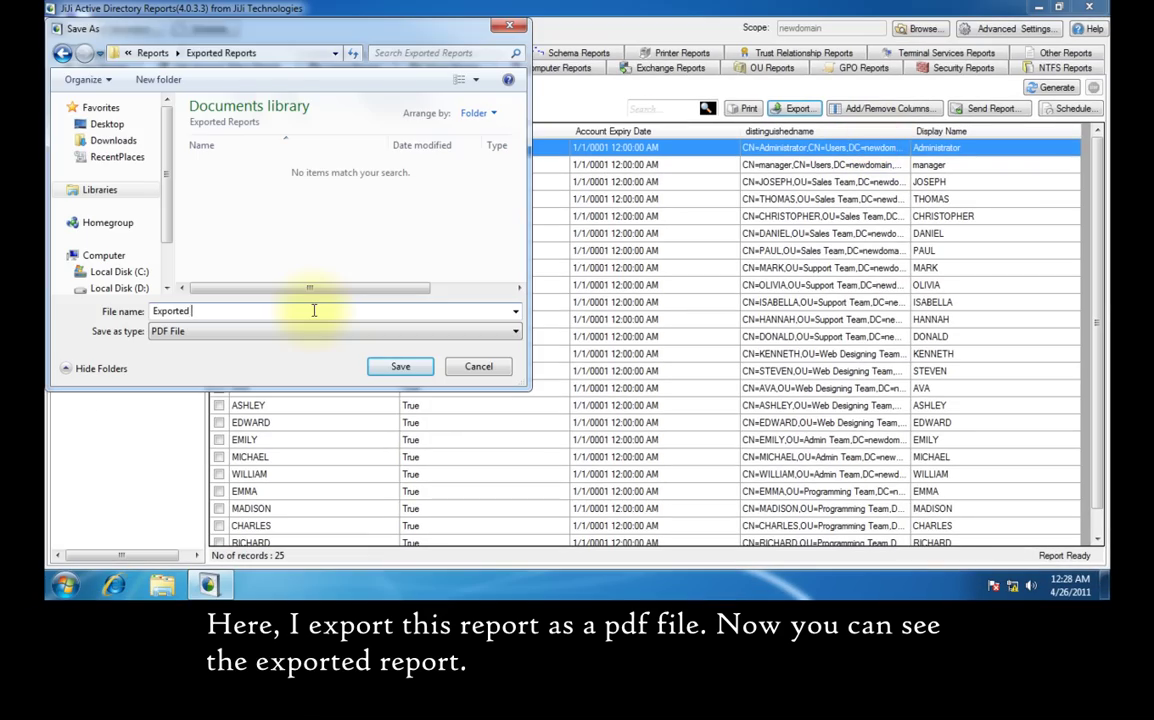
type(" User Report")
left_click(398, 366)
left_click(657, 411)
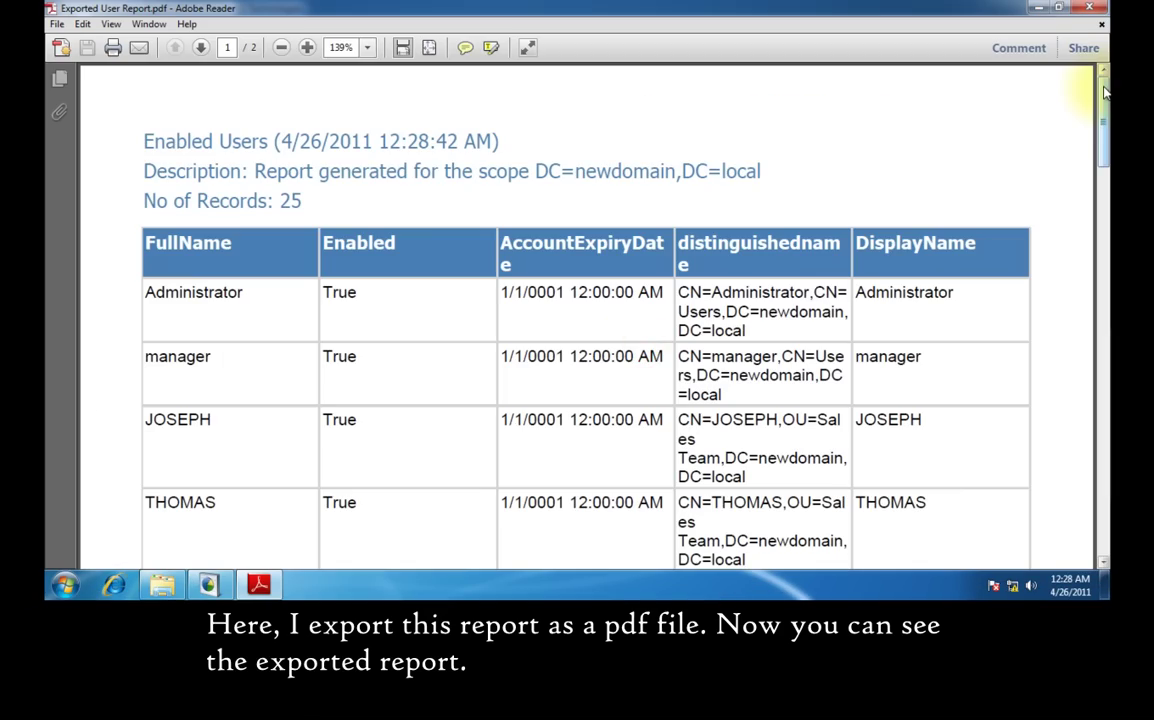
scroll(1100, 95, "down", 5)
scroll(1100, 95, "up", 5)
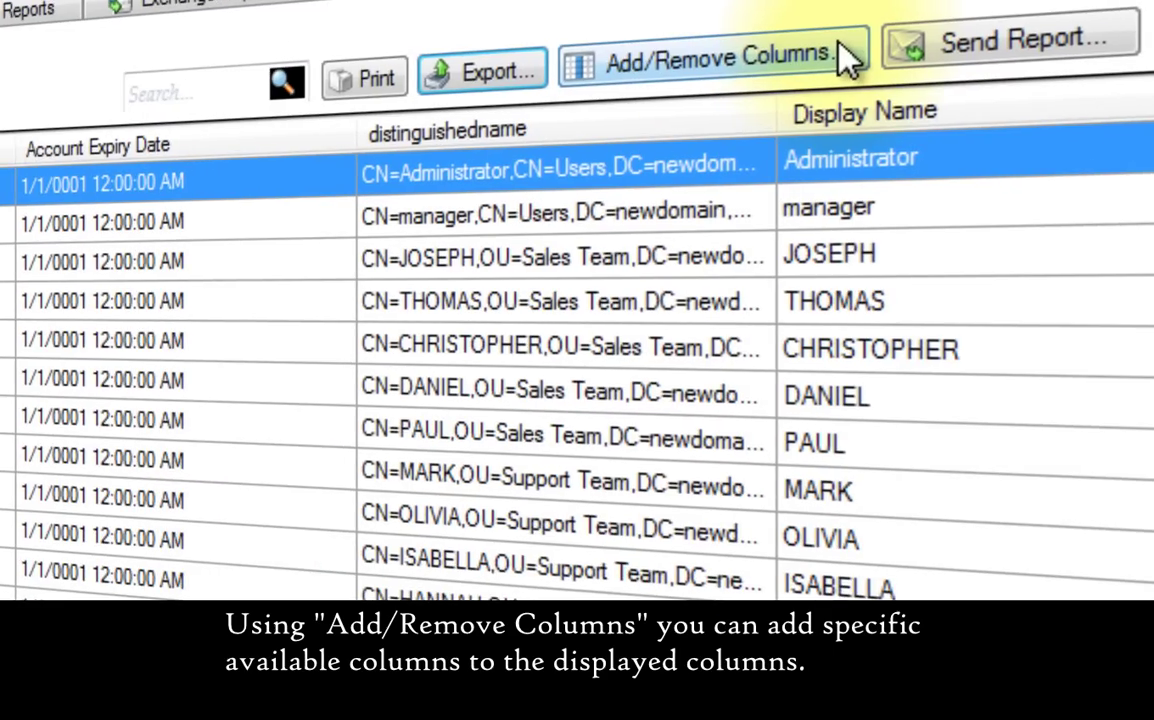
- Move Description from Available Columns to the displayed columns and save the column set
left_click(920, 109)
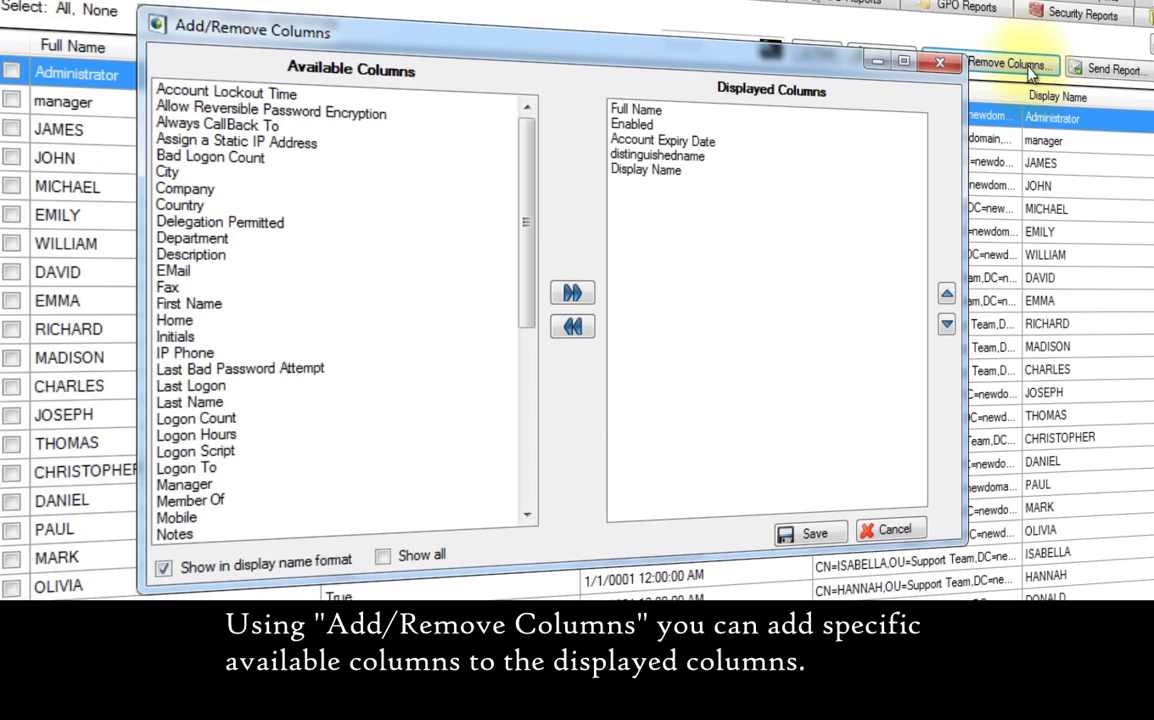
left_click(193, 255)
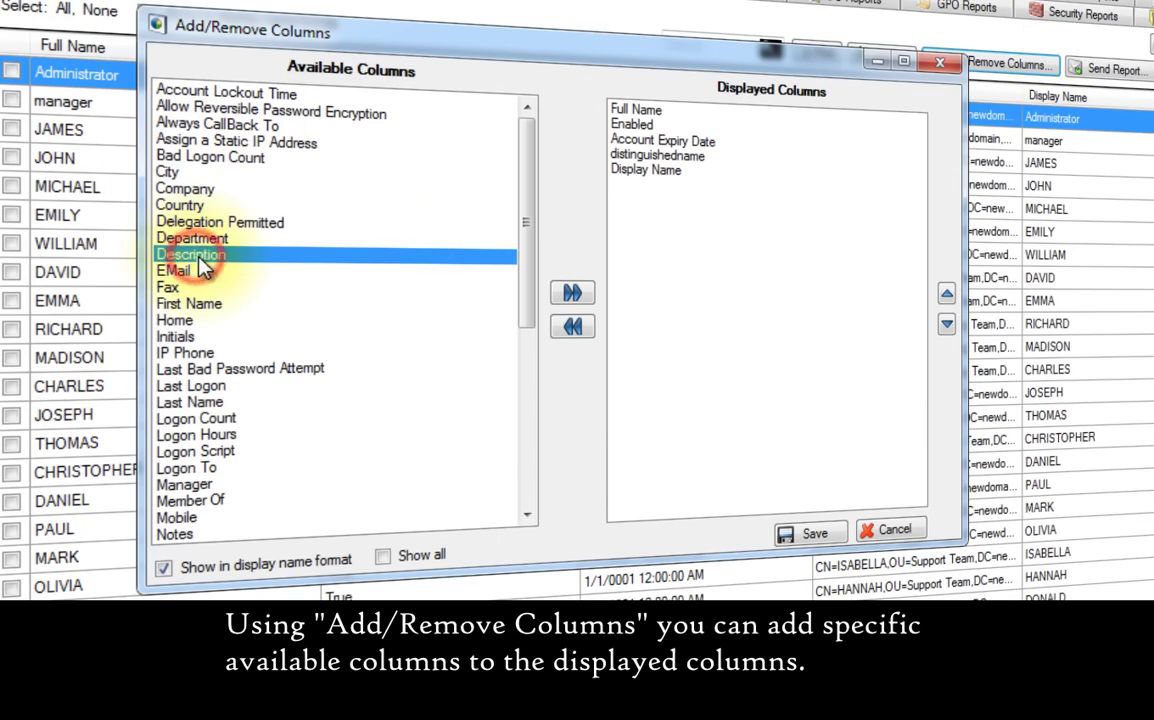
left_click(572, 294)
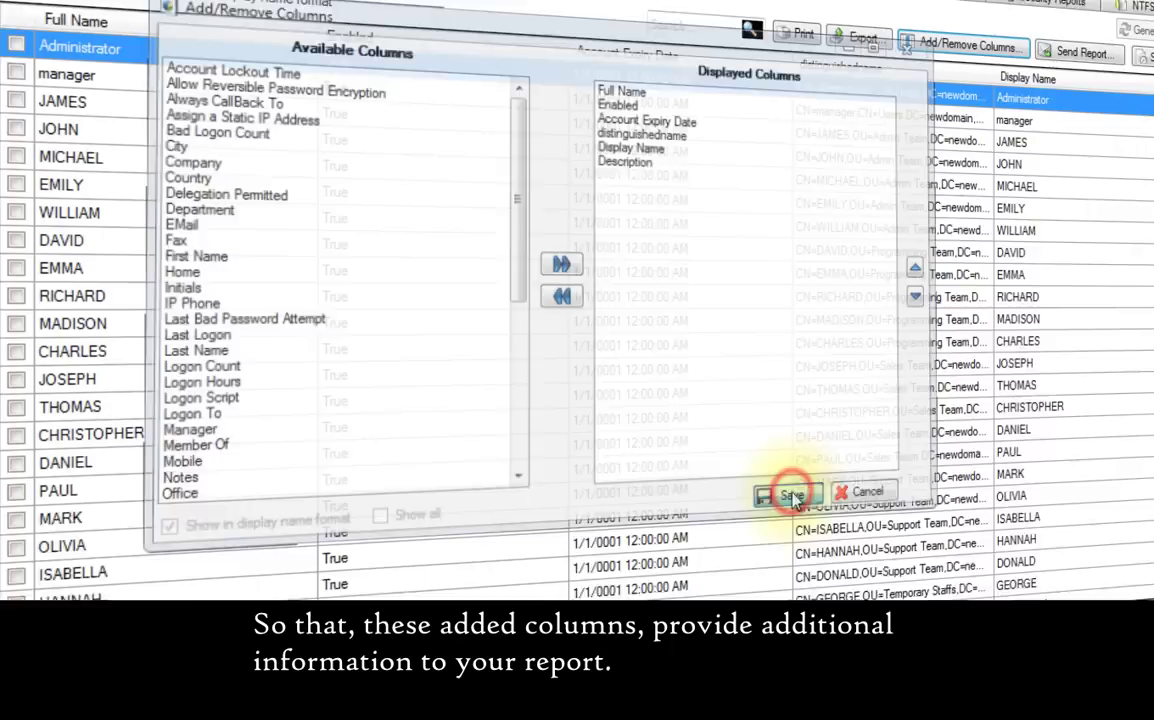
left_click(780, 476)
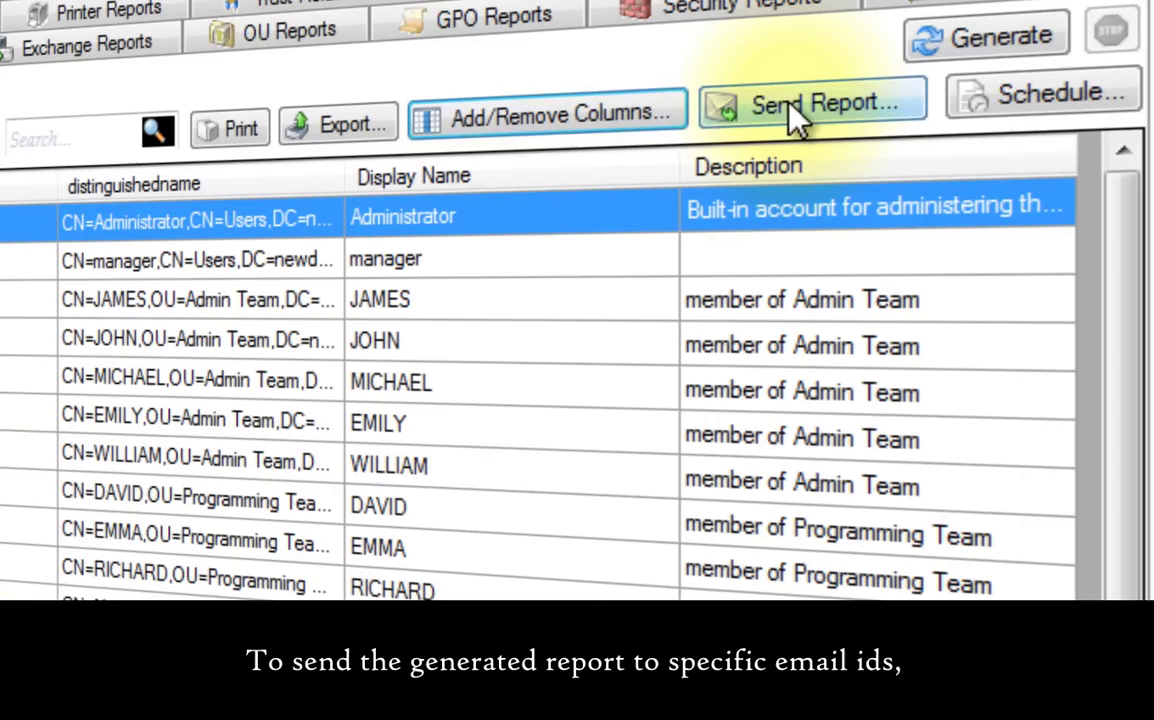
- Add the manager's e-mail address as recipient and set the report as the mail body
left_click(1035, 30)
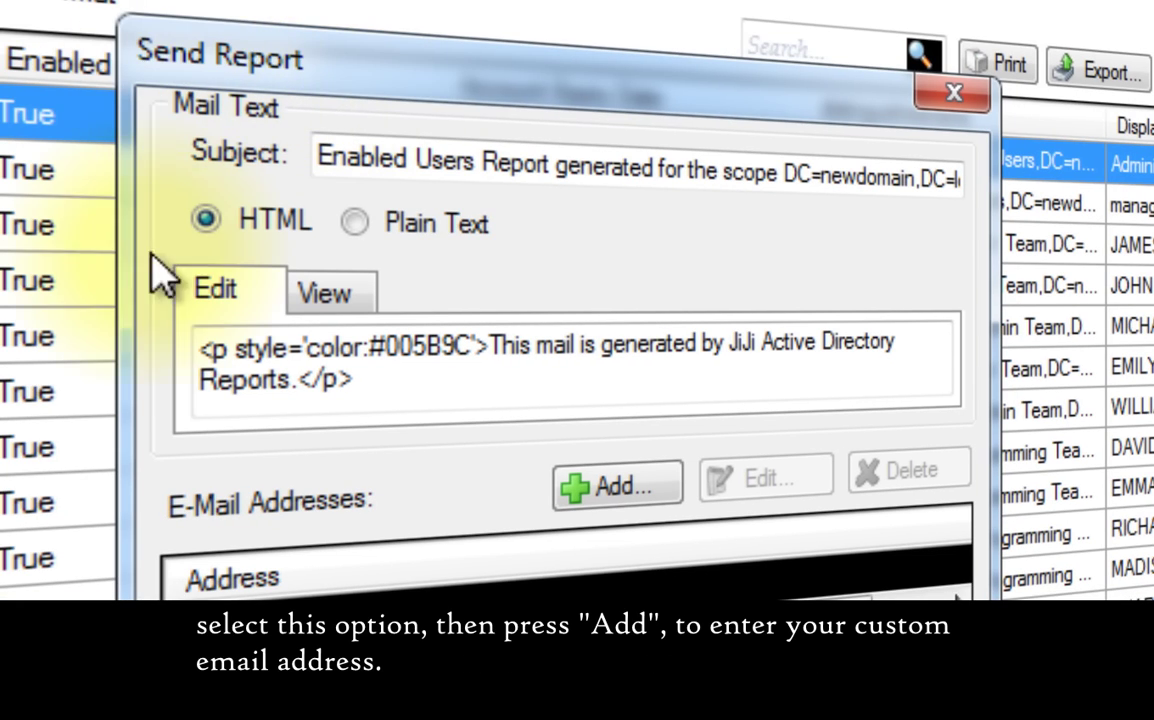
left_click(615, 485)
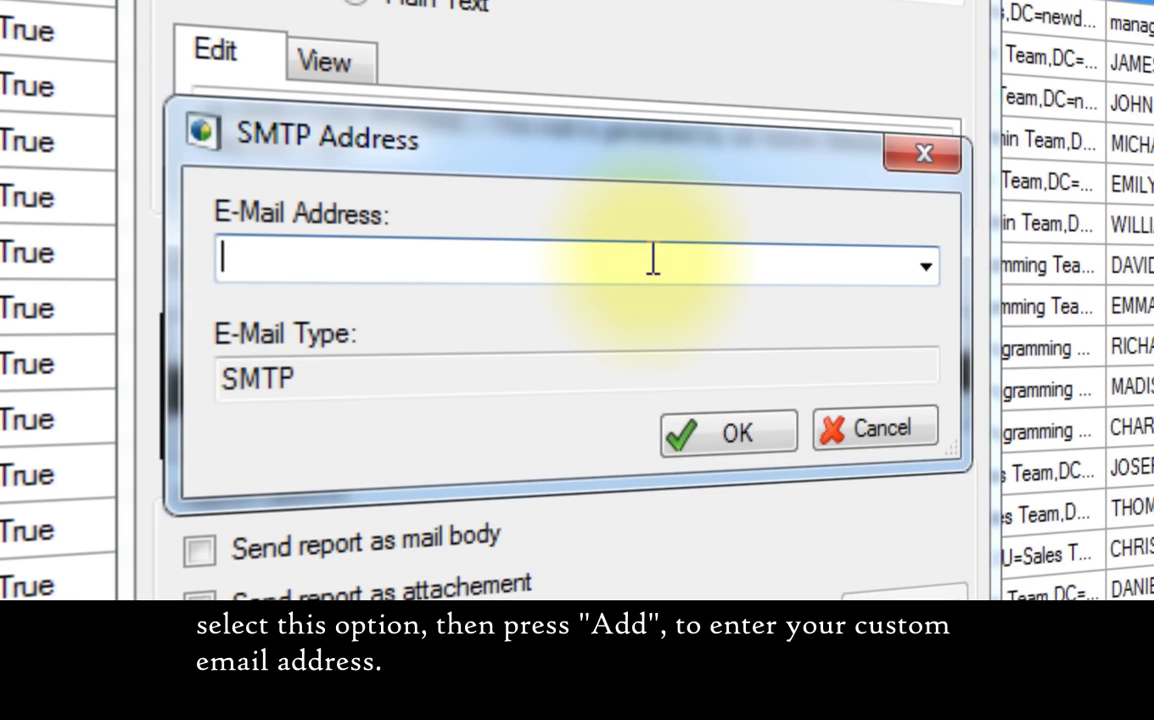
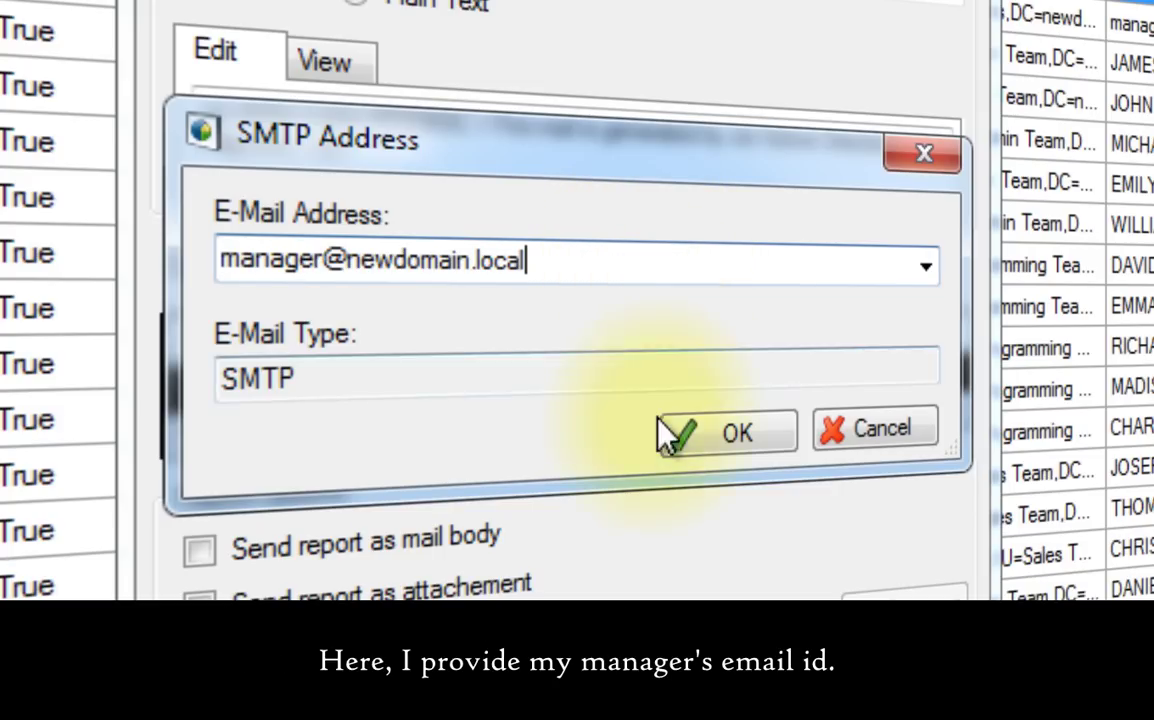
left_click(722, 437)
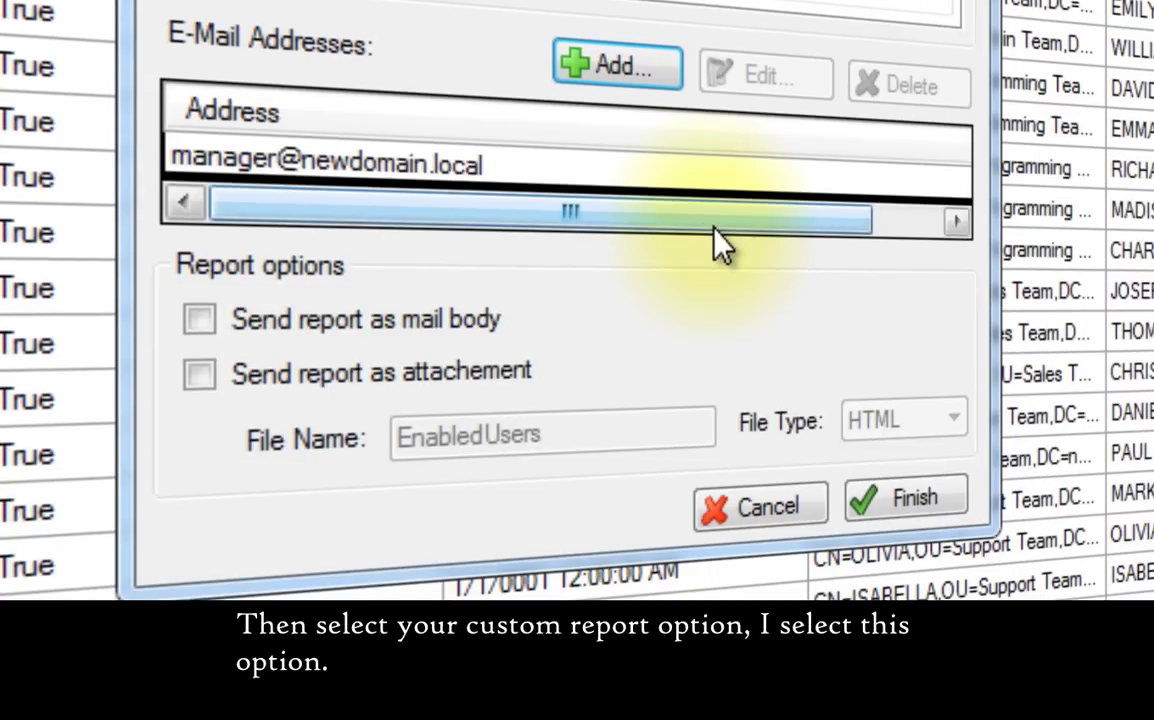
left_click(199, 548)
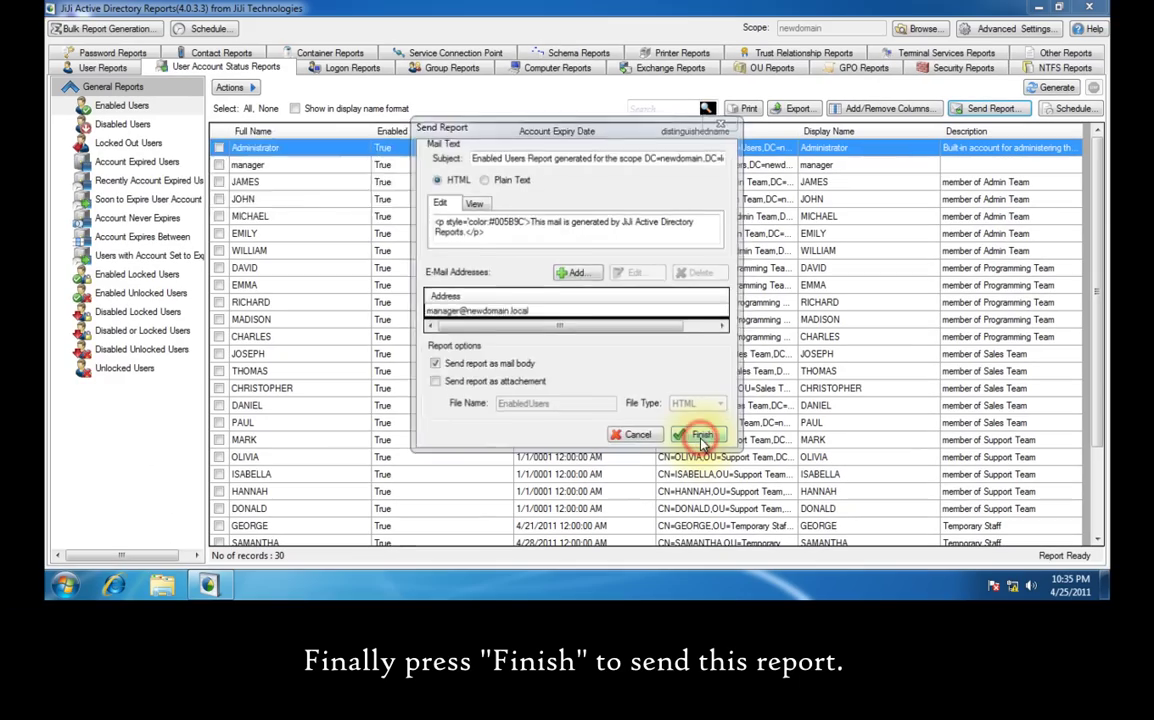
- Send the report, sign in to the manager's Outlook Web App mailbox, and open the report e-mail
left_click(908, 502)
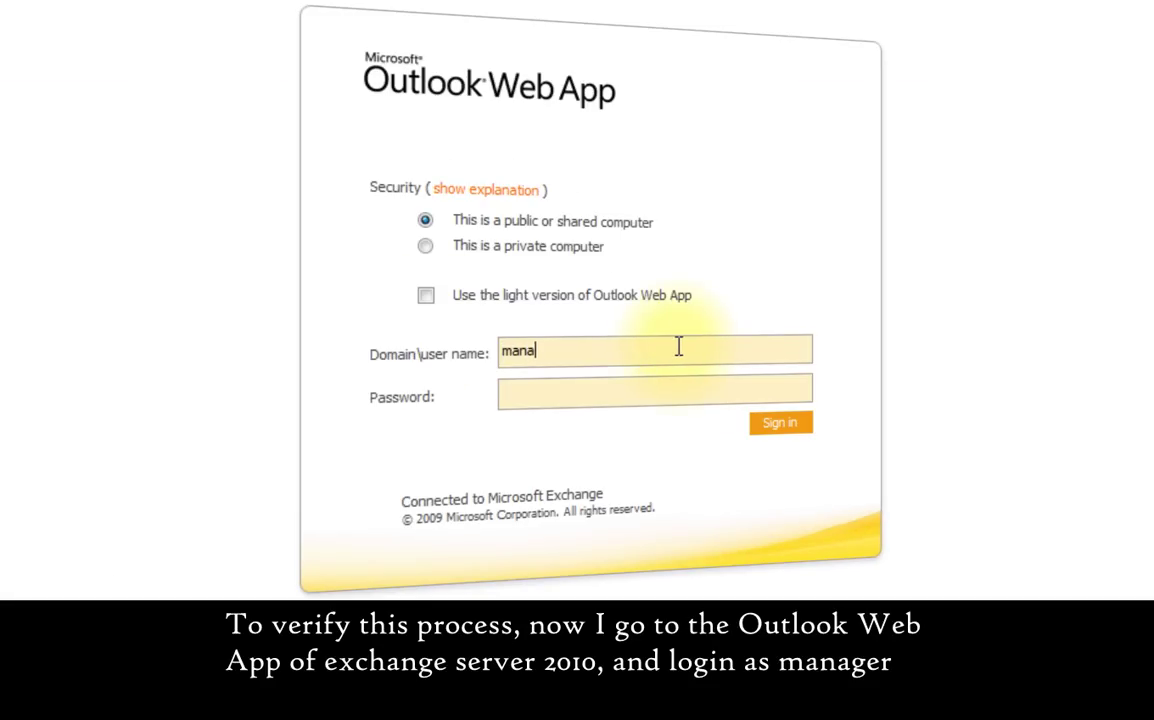
left_click(653, 393)
type("*****")
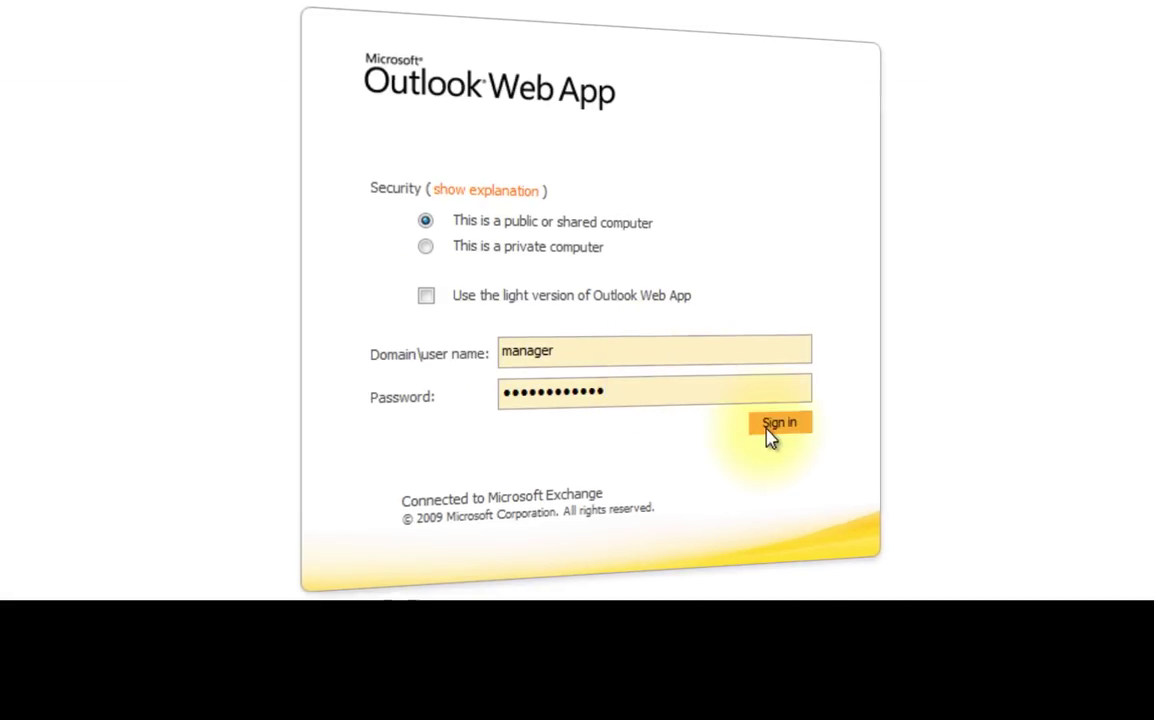
left_click(776, 426)
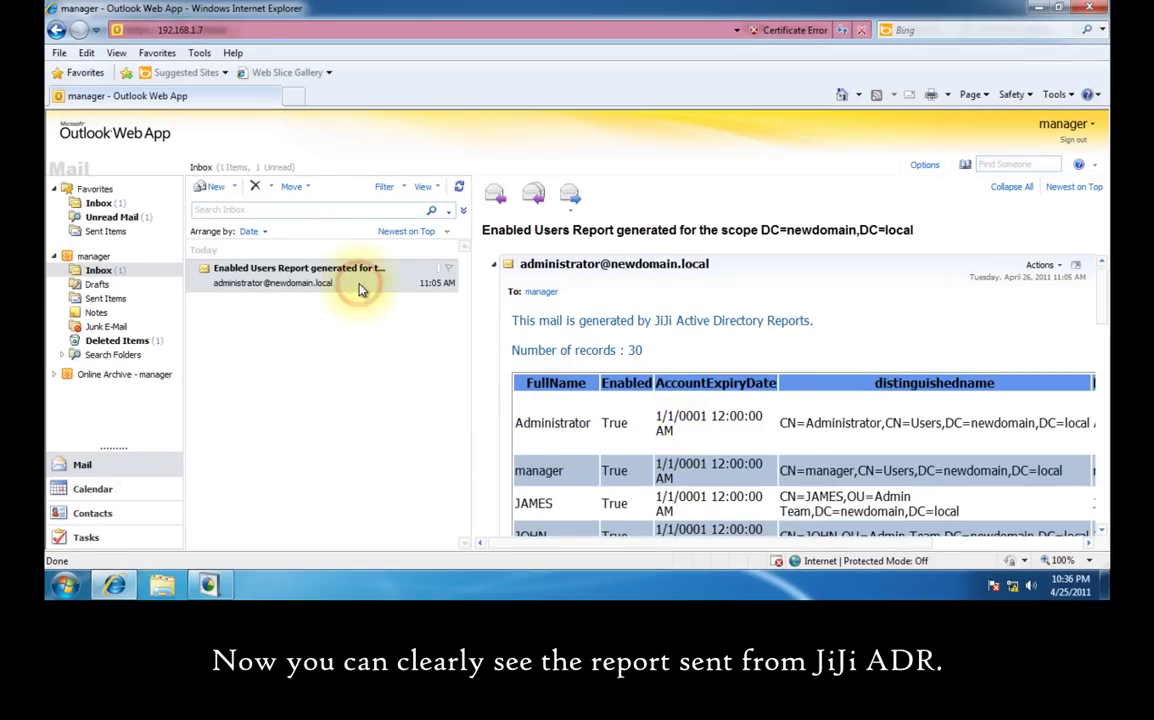
double_click(362, 290)
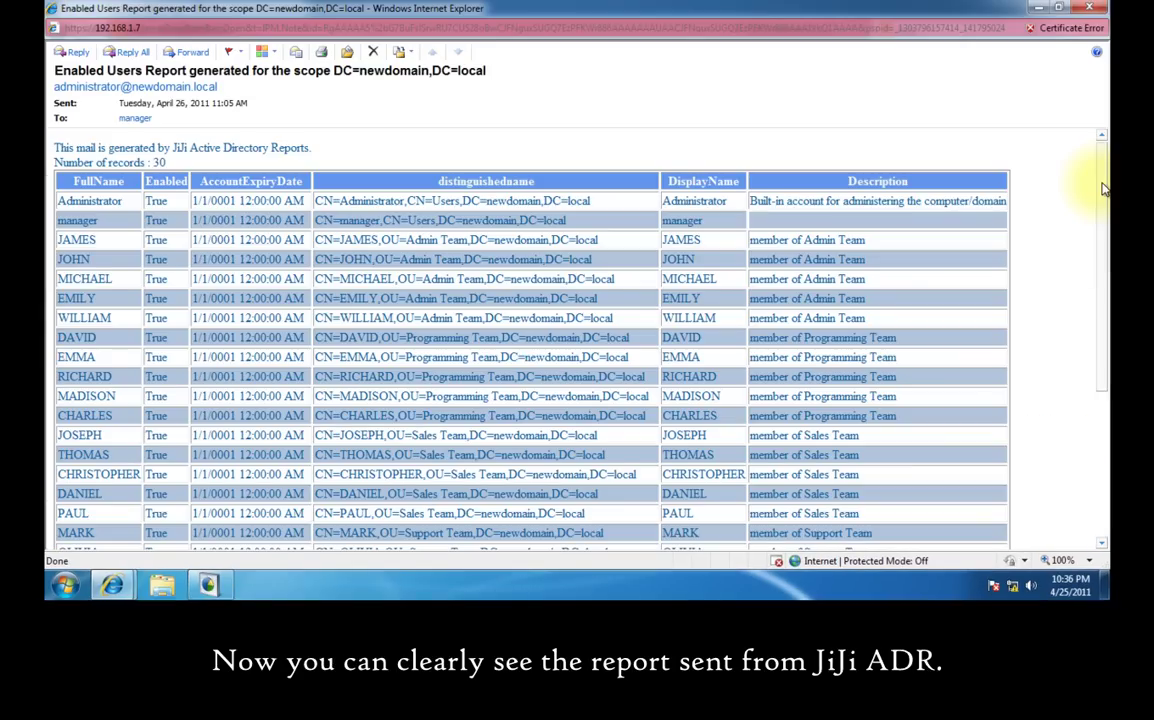
left_click_drag(1100, 180, 1100, 329)
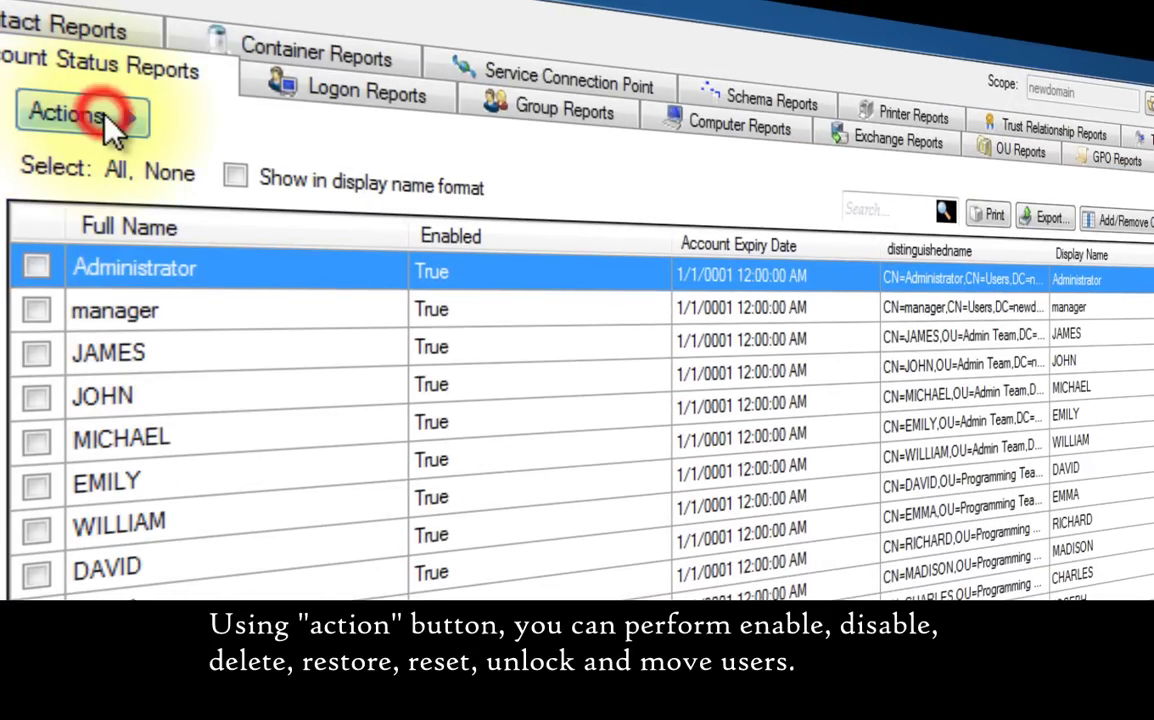
- Disable the JAMES, JOHN and DAVID accounts, then show the Disabled Users report listing 9 accounts
left_click(238, 88)
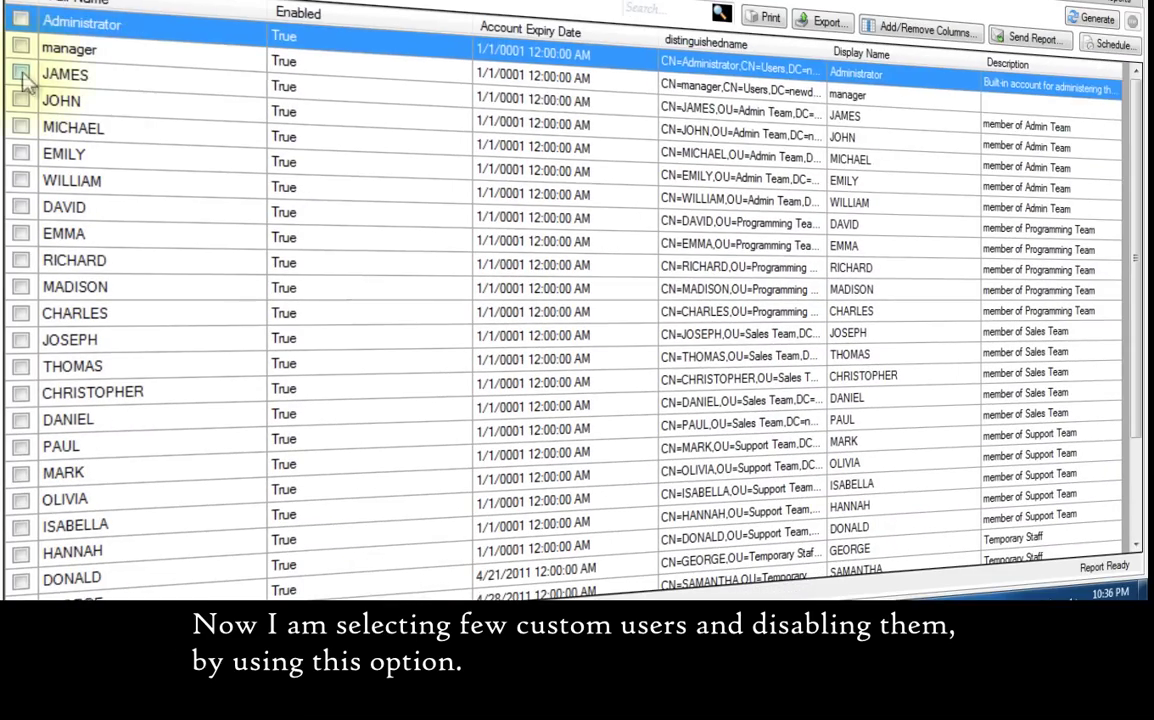
left_click(20, 74)
left_click(20, 100)
left_click(20, 207)
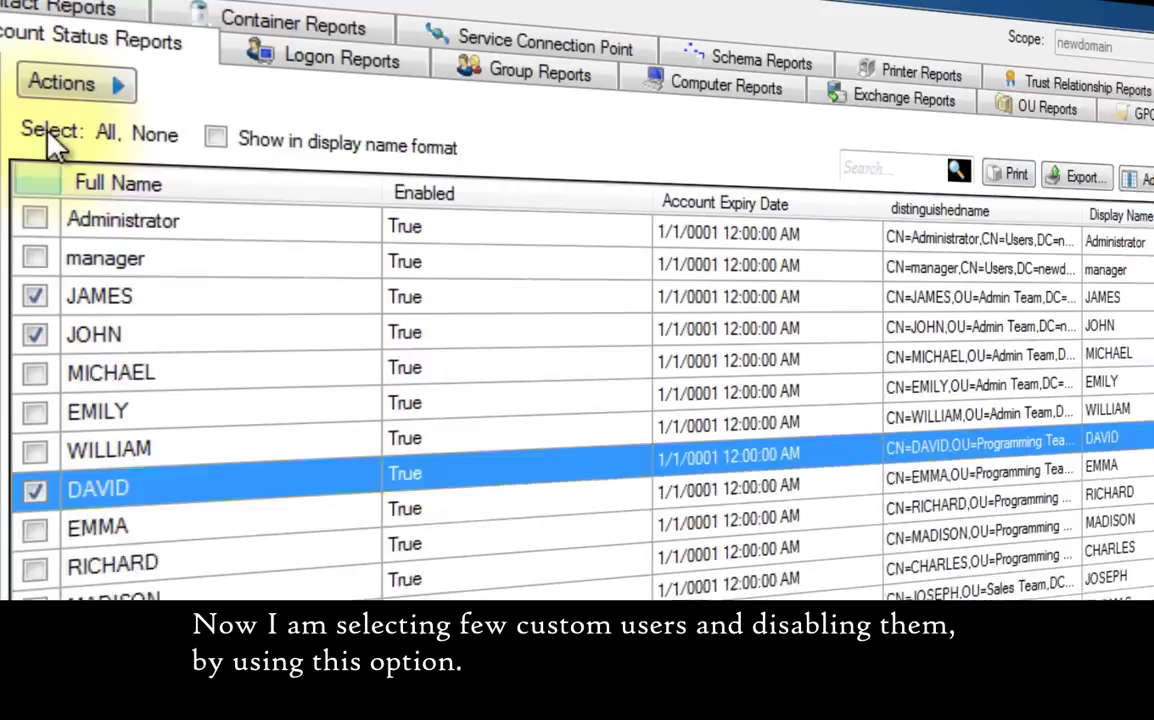
left_click(115, 85)
left_click(220, 130)
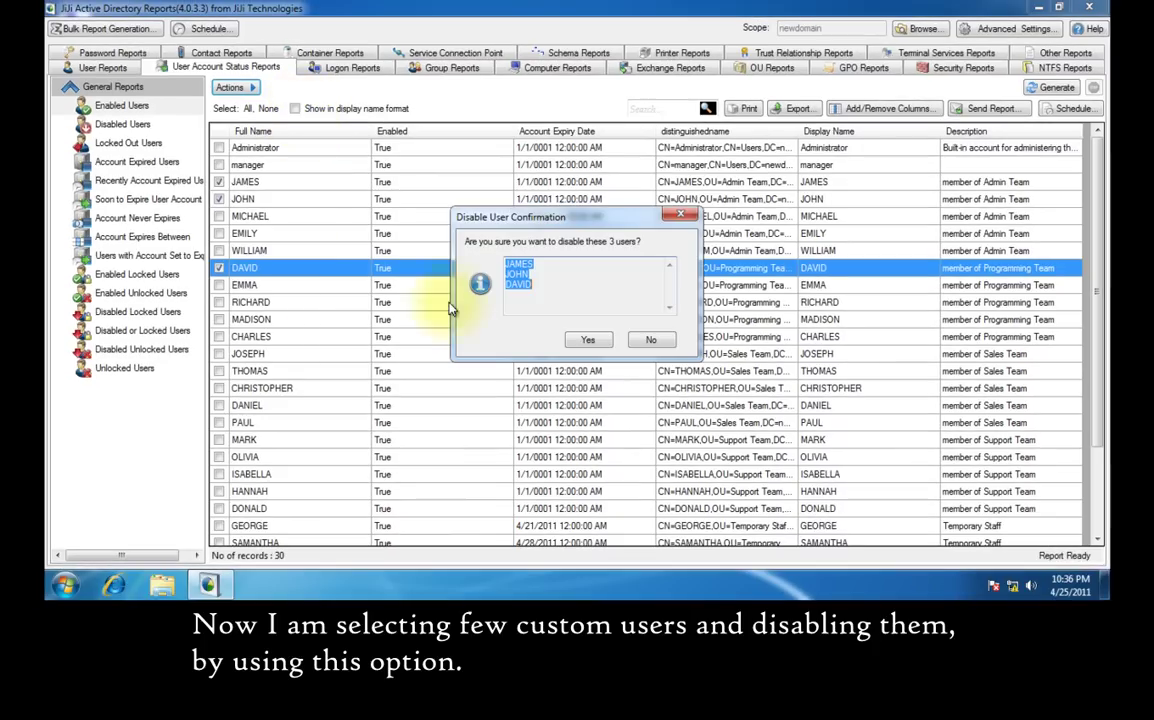
left_click(585, 339)
left_click(665, 345)
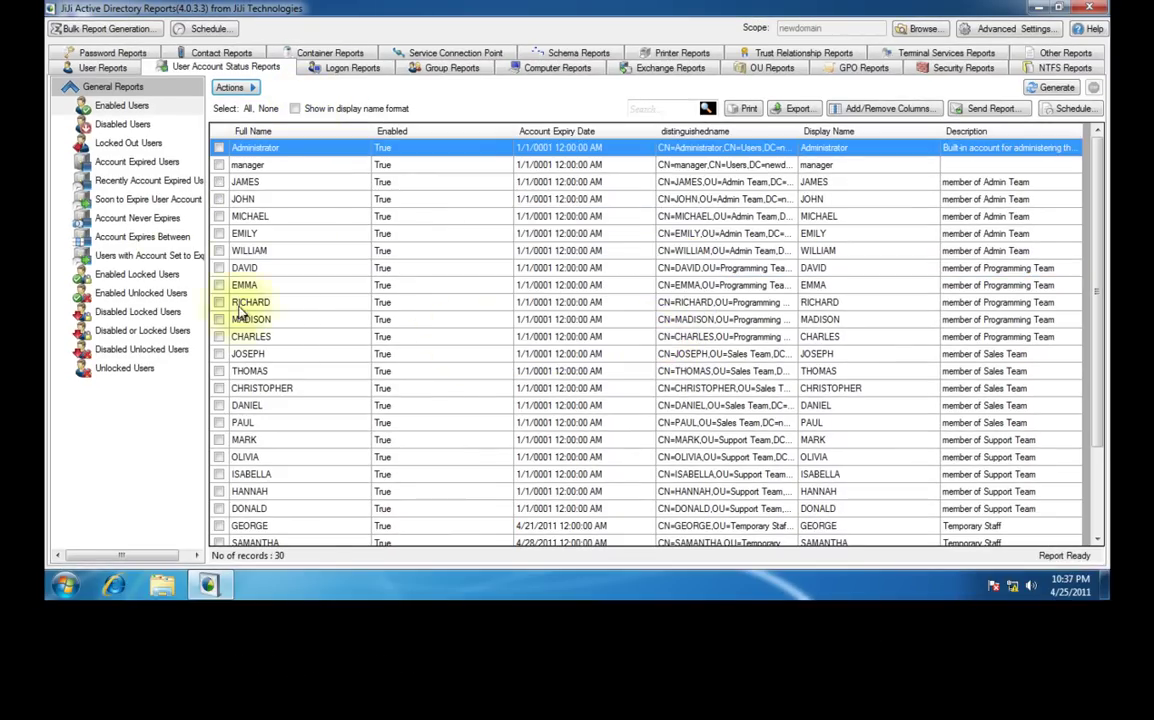
left_click(135, 124)
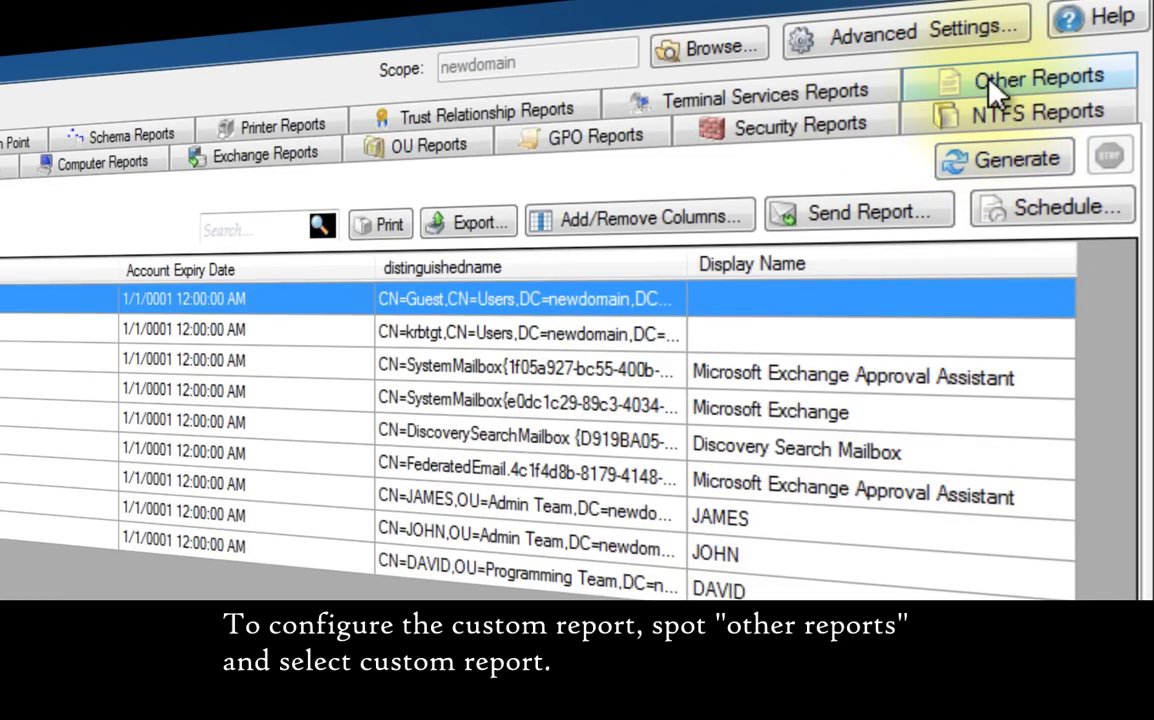
- Generate an Other Reports Custom Report using the LDAP filter (objectclass=user)
left_click(997, 88)
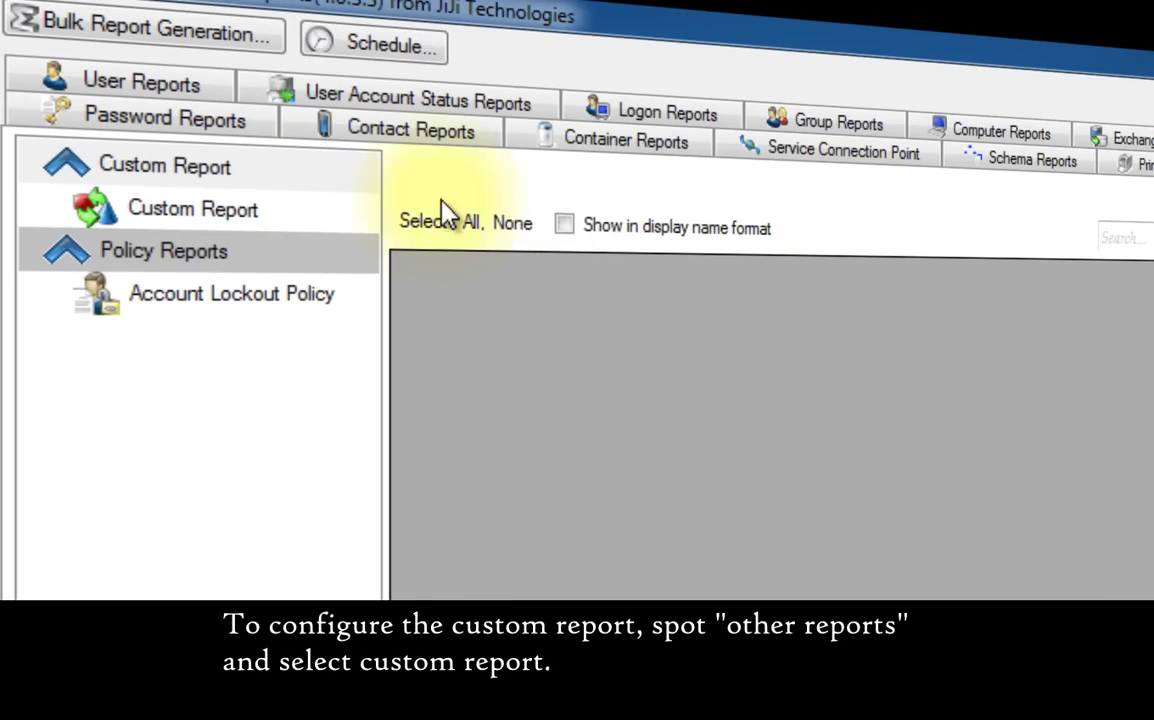
left_click(312, 212)
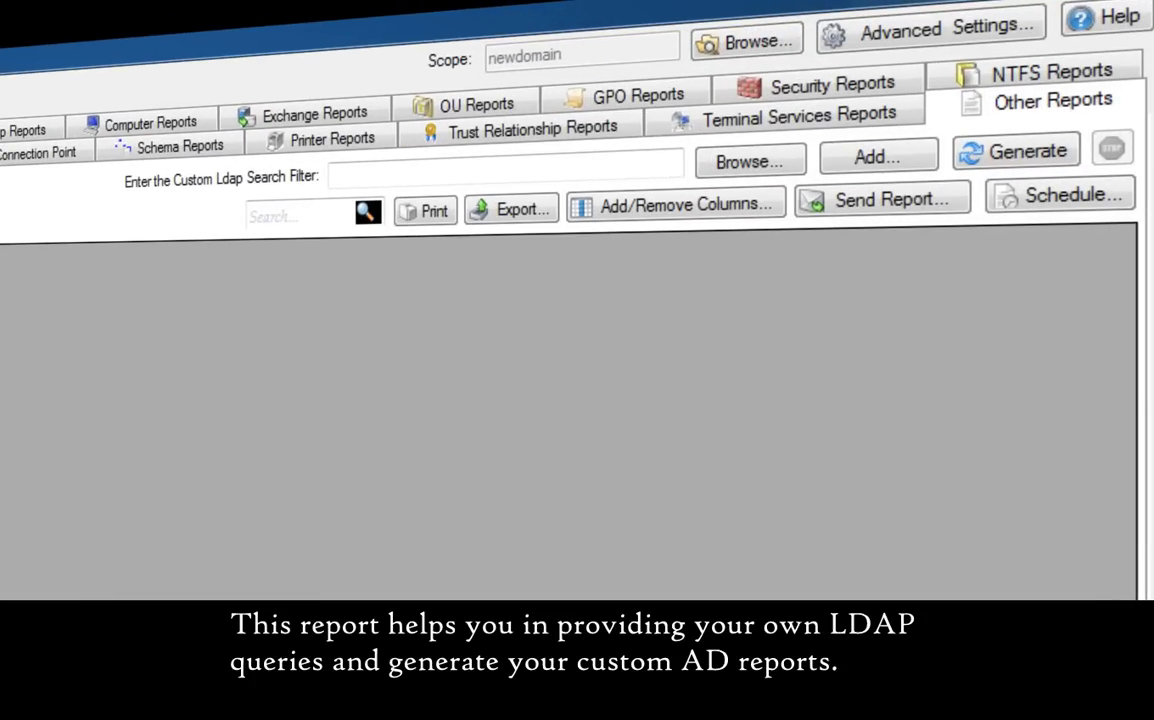
left_click(505, 174)
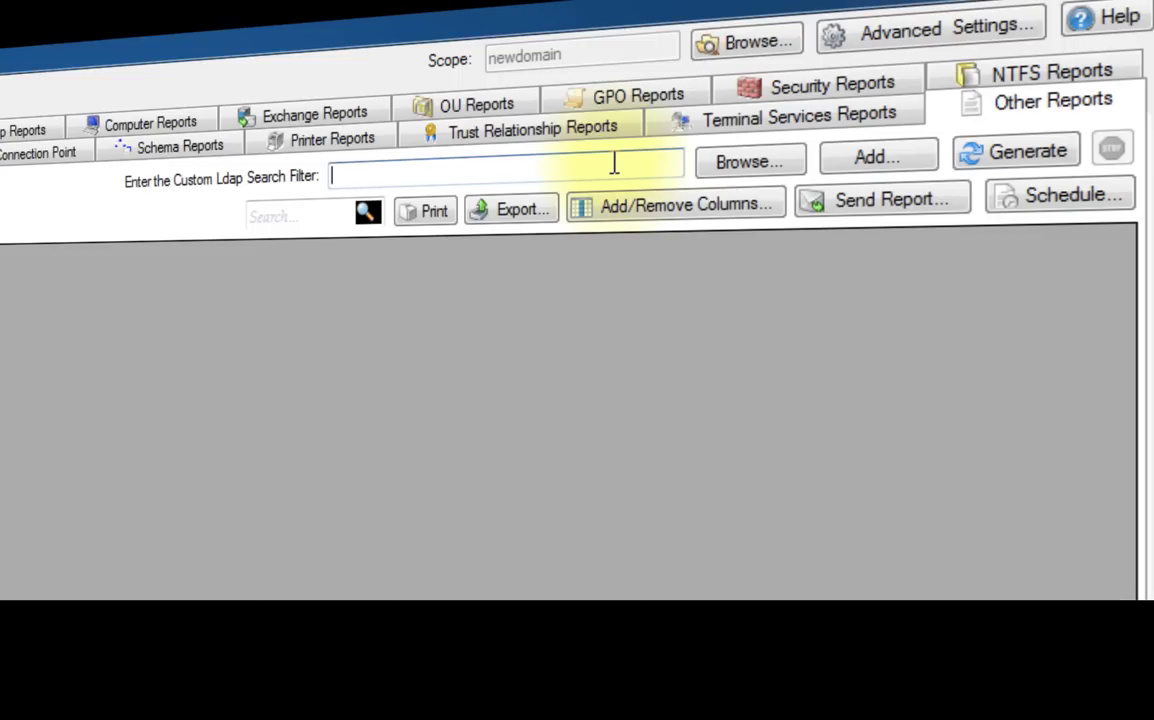
type("(objectclass=user)")
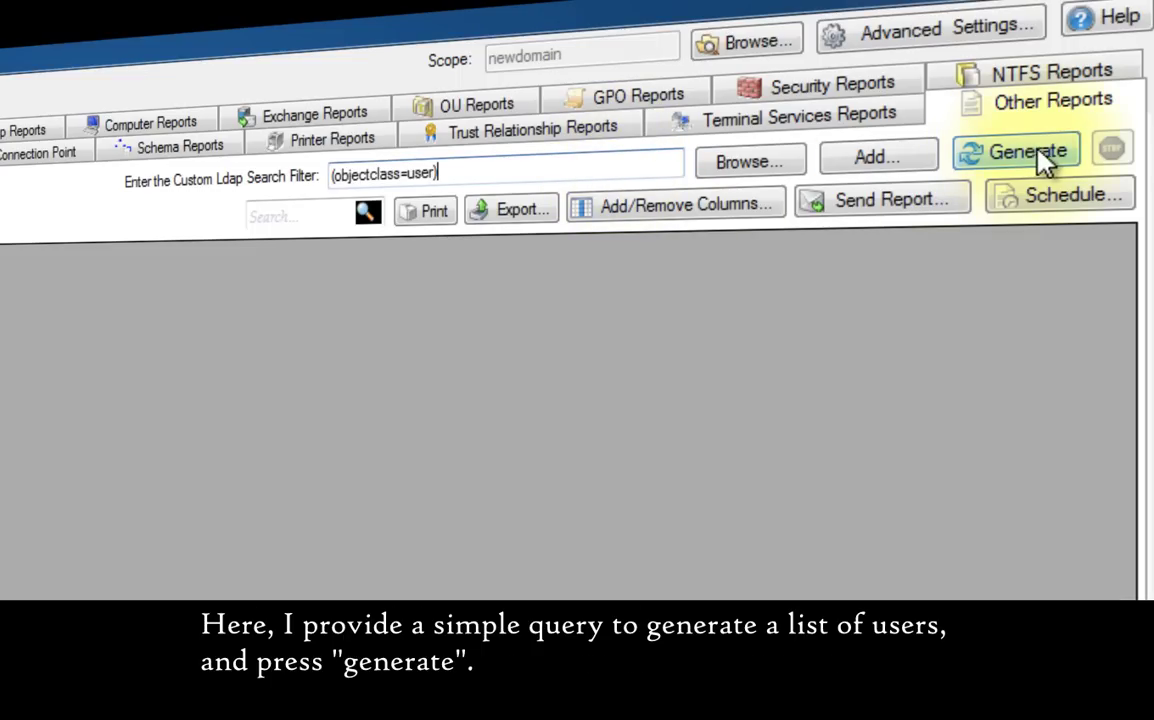
left_click(1078, 158)
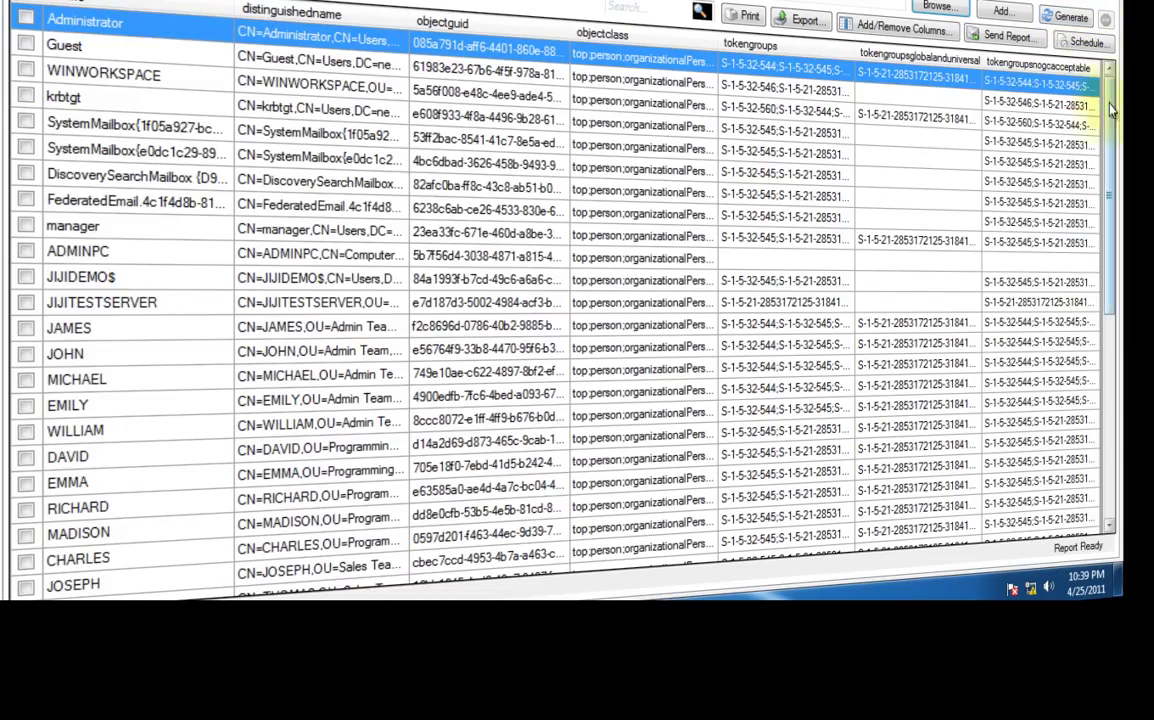
- Save the query as 'Custom User Report' and check it in the saved queries list
scroll(1110, 118, "down", 3)
scroll(1108, 116, "up", 3)
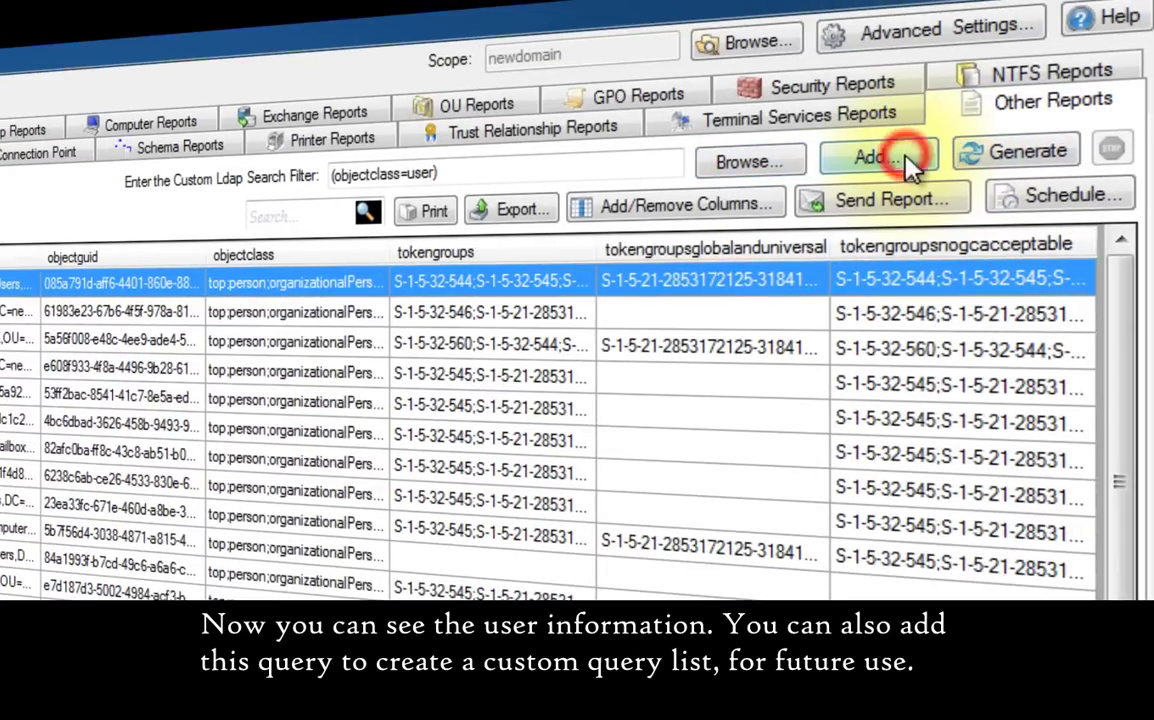
left_click(1001, 12)
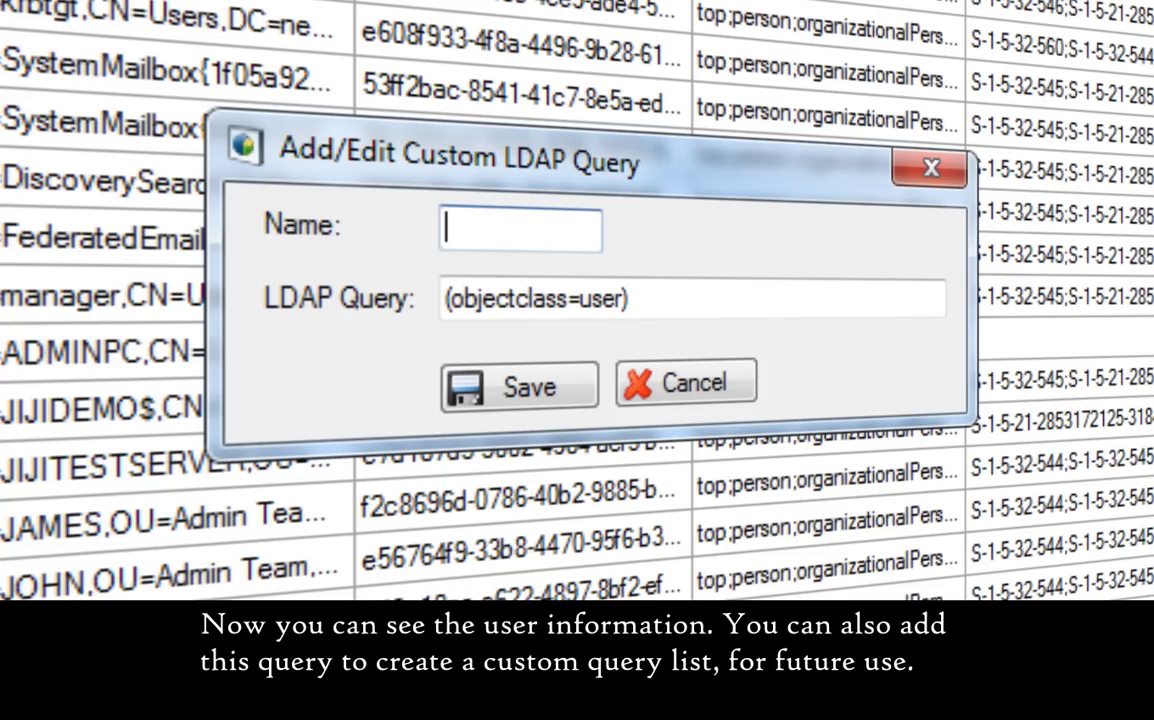
type("Custom User Report")
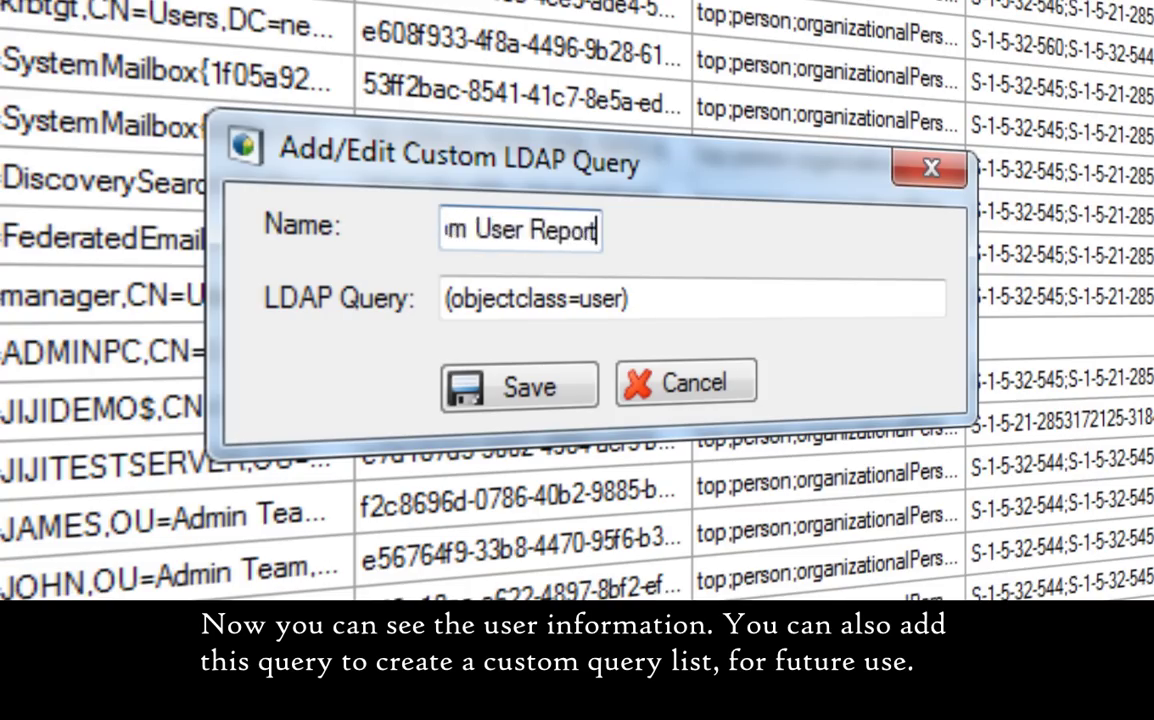
left_click(545, 390)
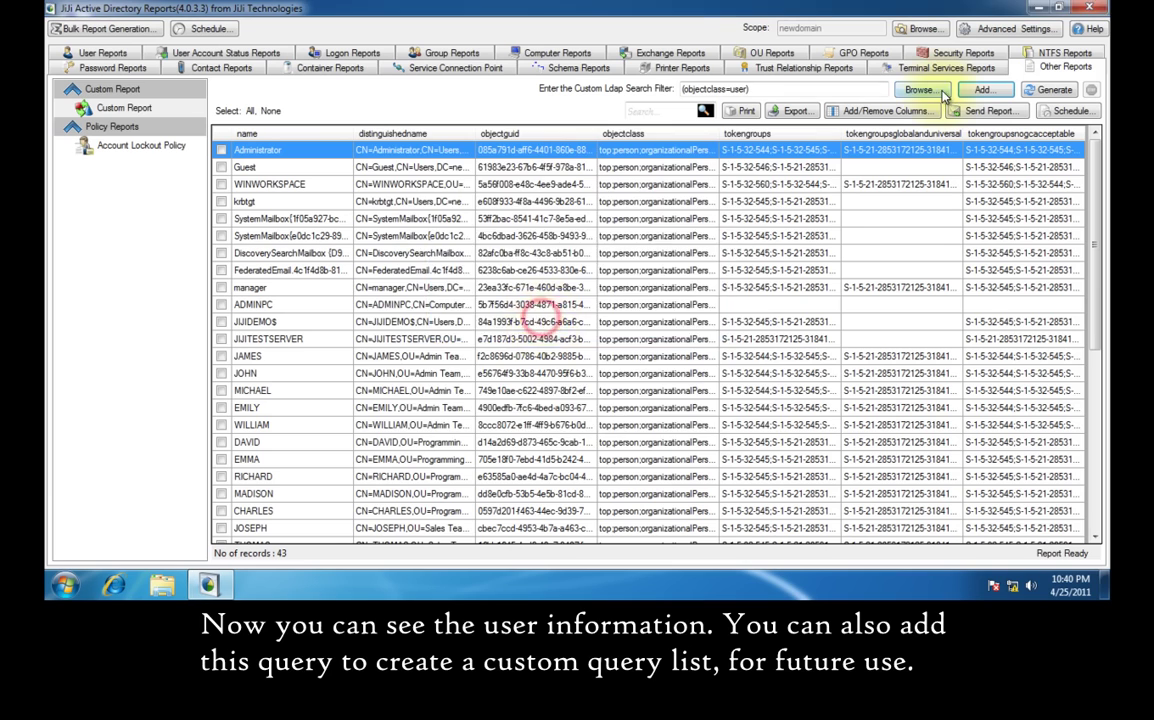
left_click(943, 95)
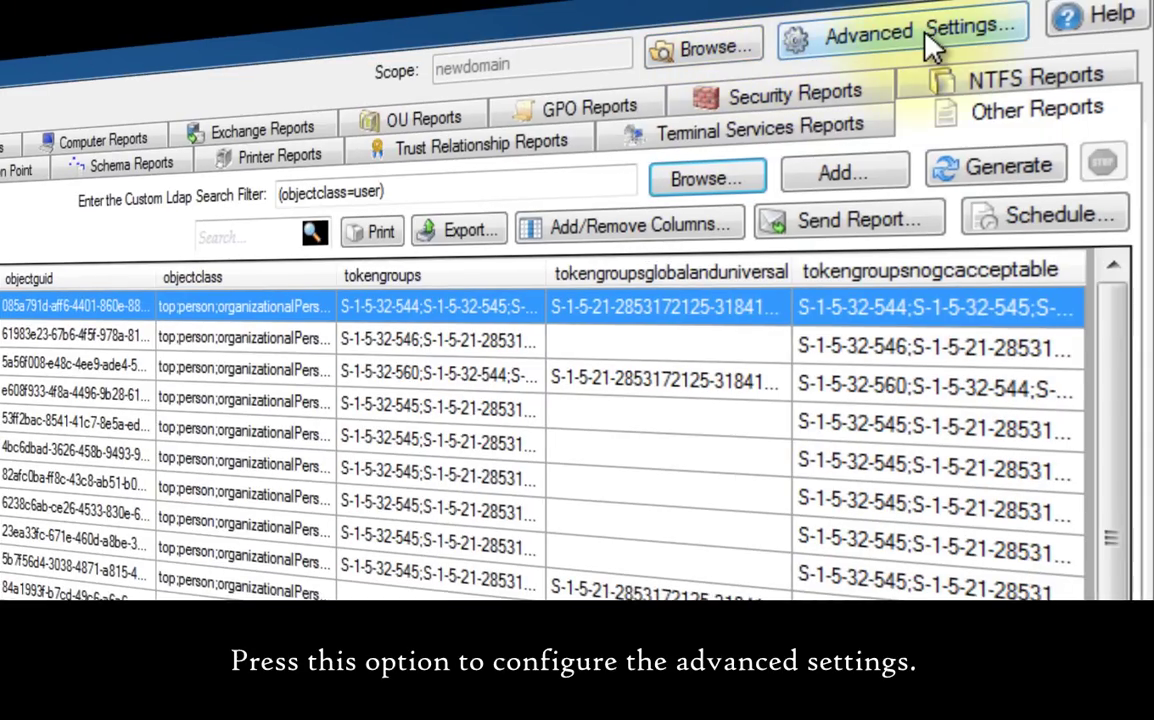
- In Advanced Settings, make JiJiTestServer.newdomain.local the default domain controller
left_click(1003, 29)
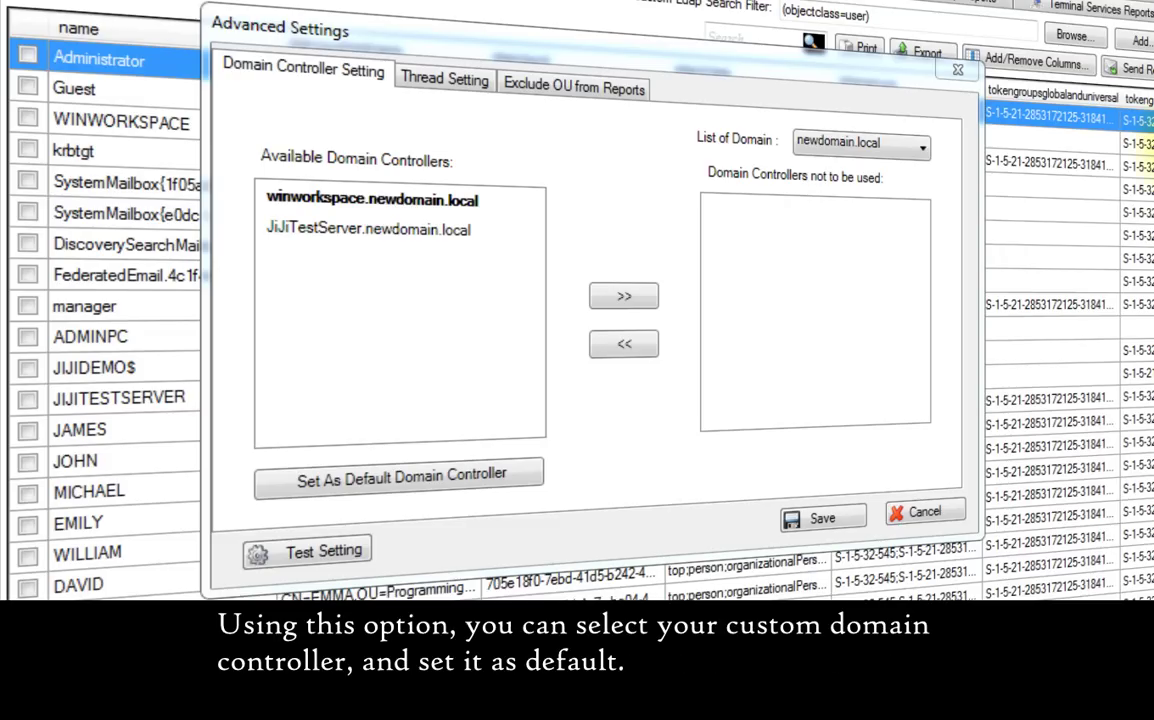
left_click(464, 231)
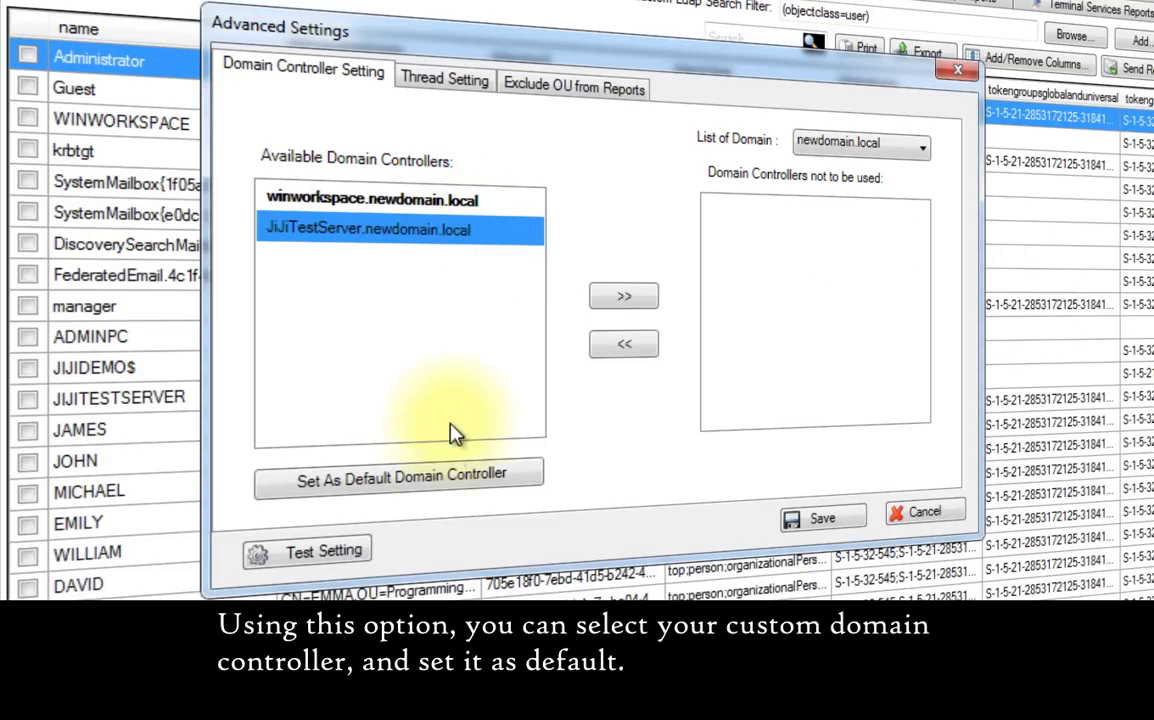
left_click(450, 484)
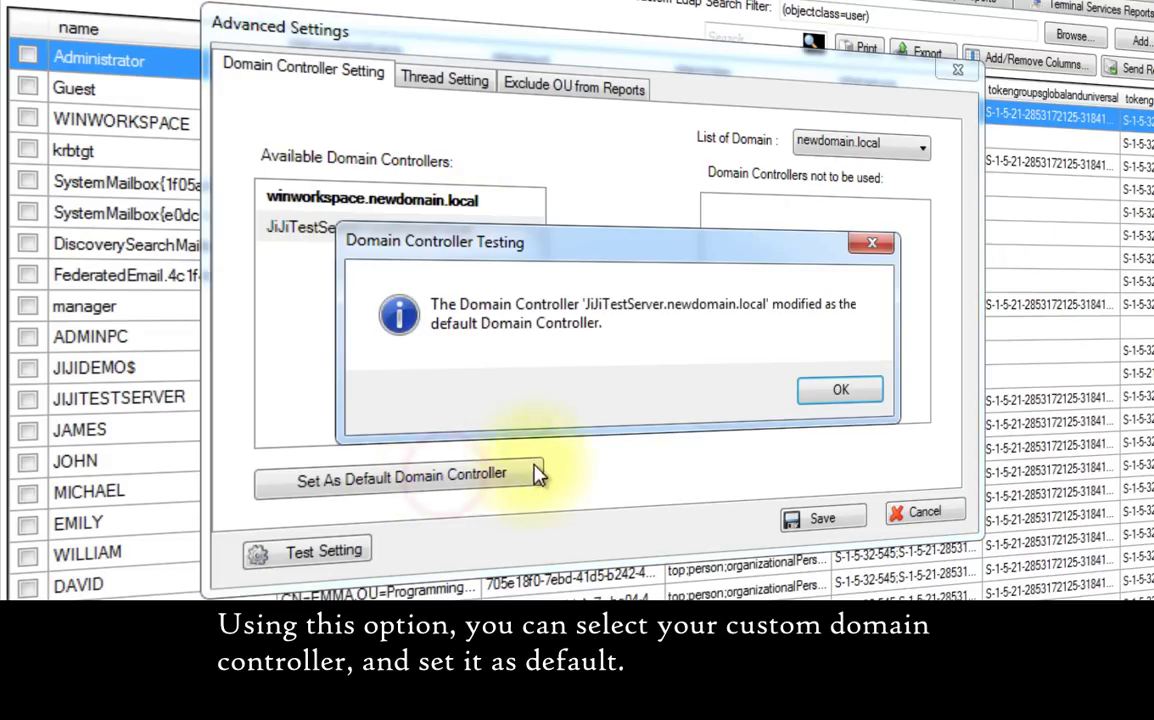
left_click(843, 392)
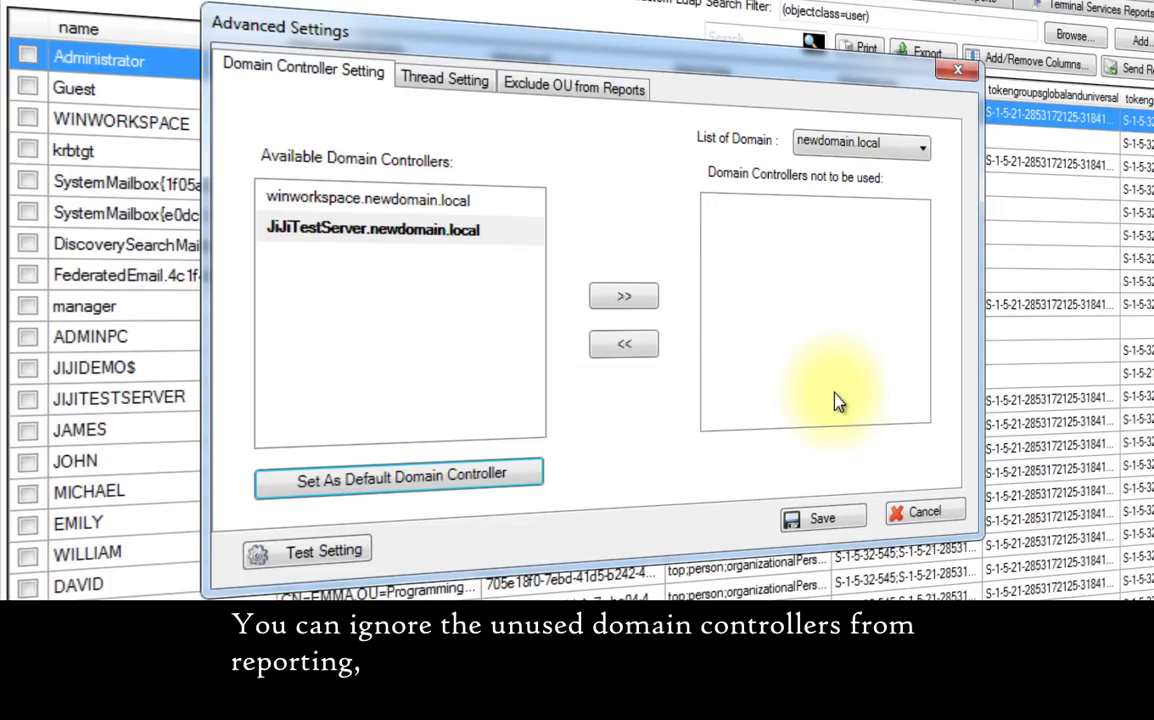
- Exclude winworkspace.newdomain.local and verify that JiJiTestServer passes the connection test
left_click(489, 199)
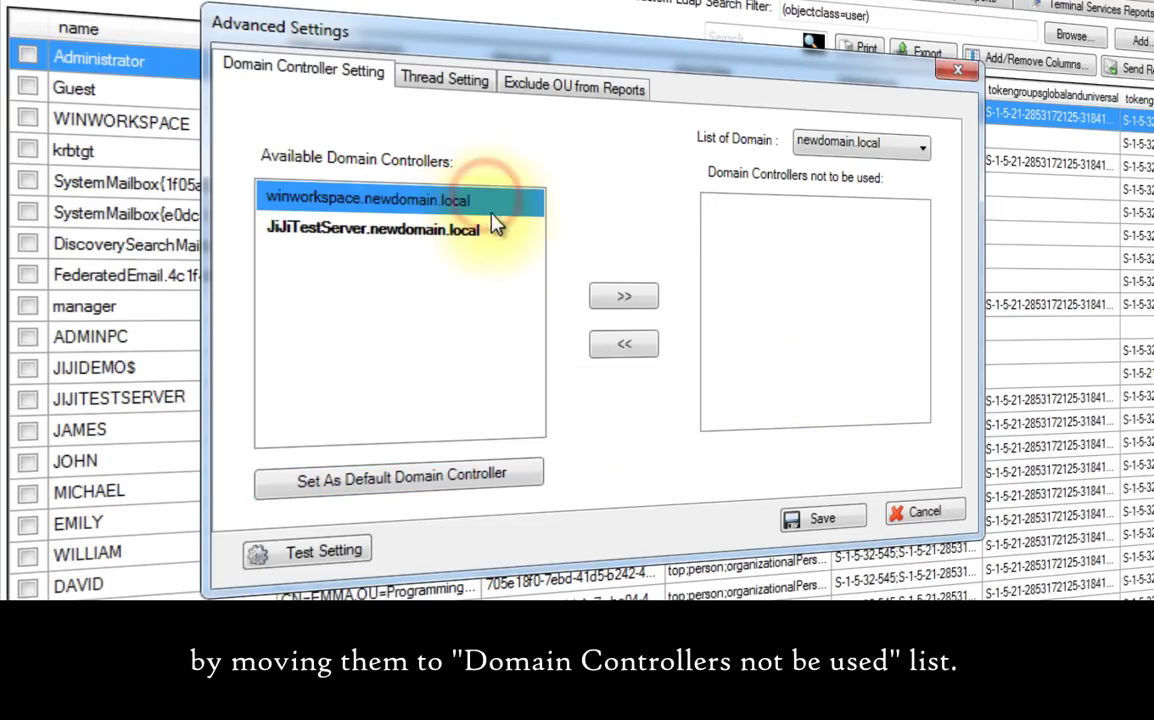
left_click(624, 296)
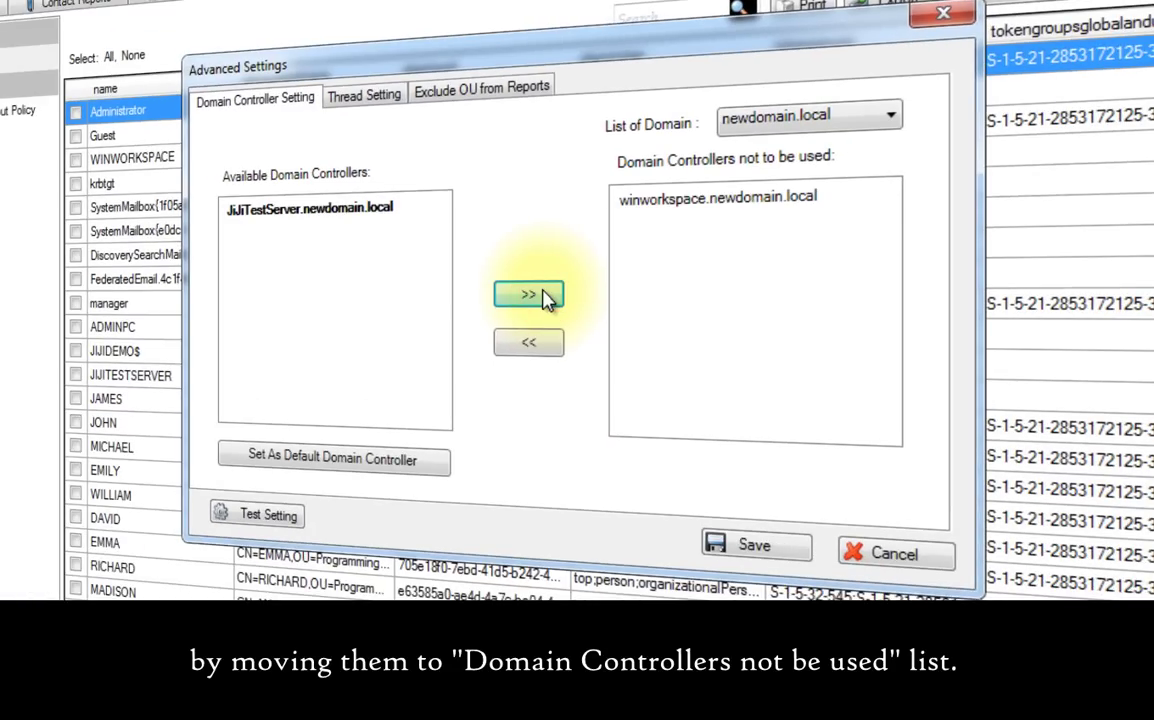
left_click(390, 208)
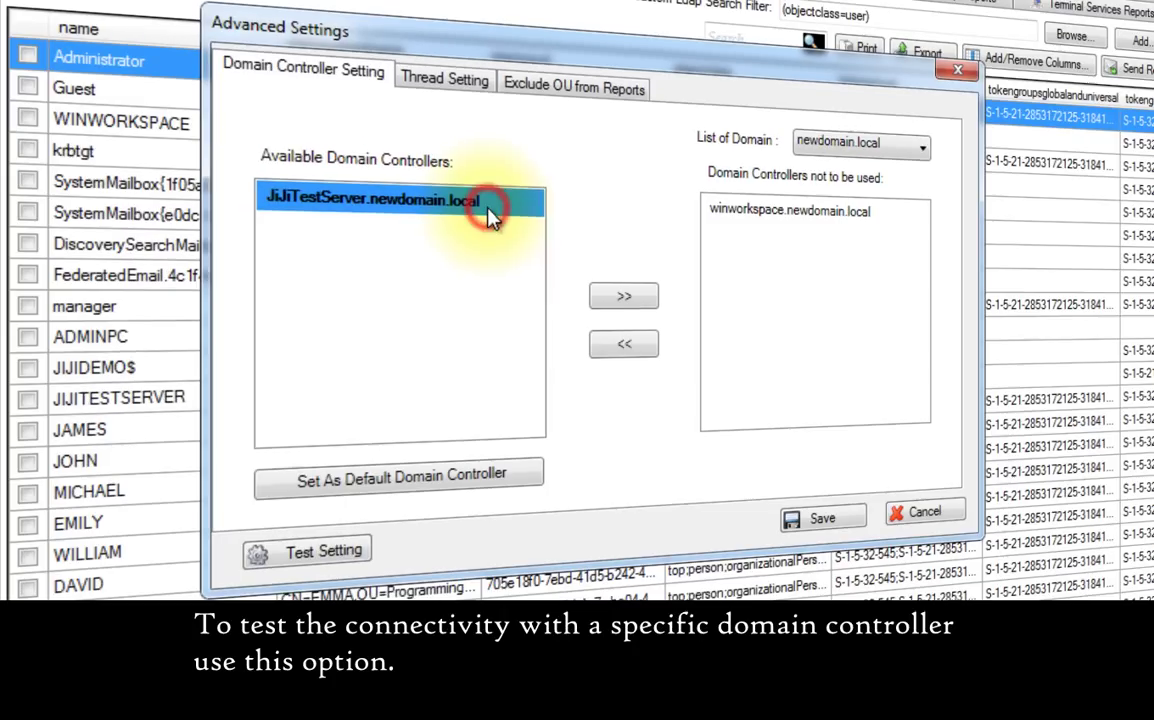
left_click(290, 516)
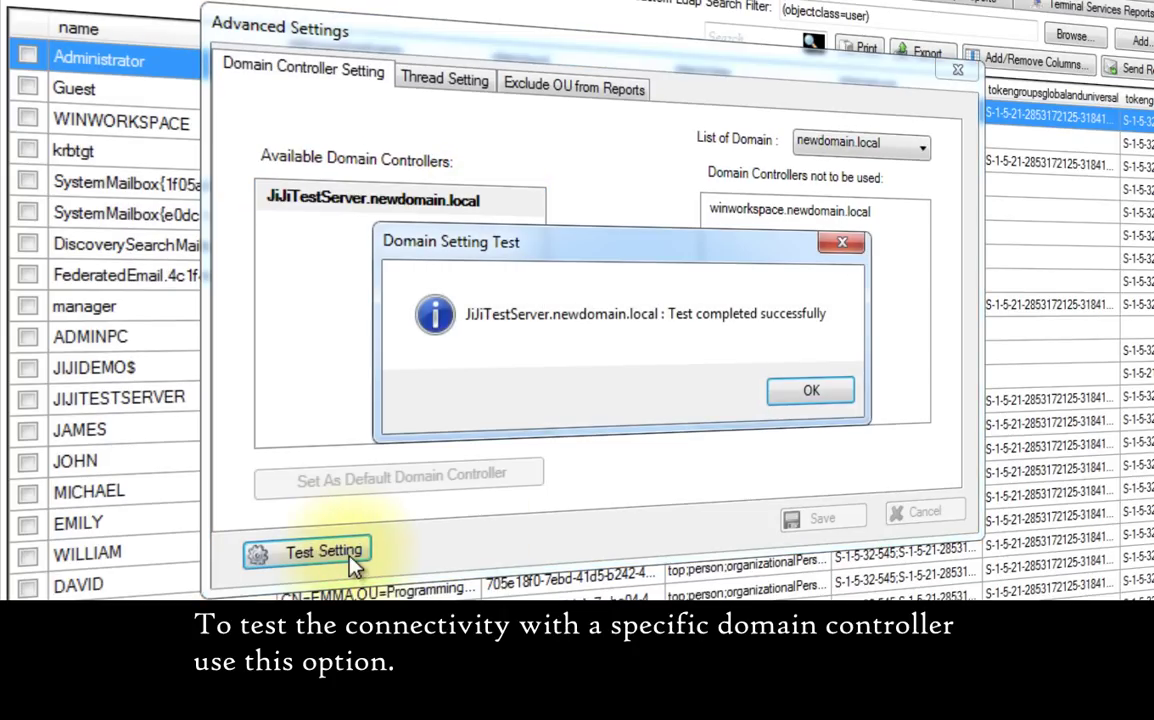
left_click(810, 394)
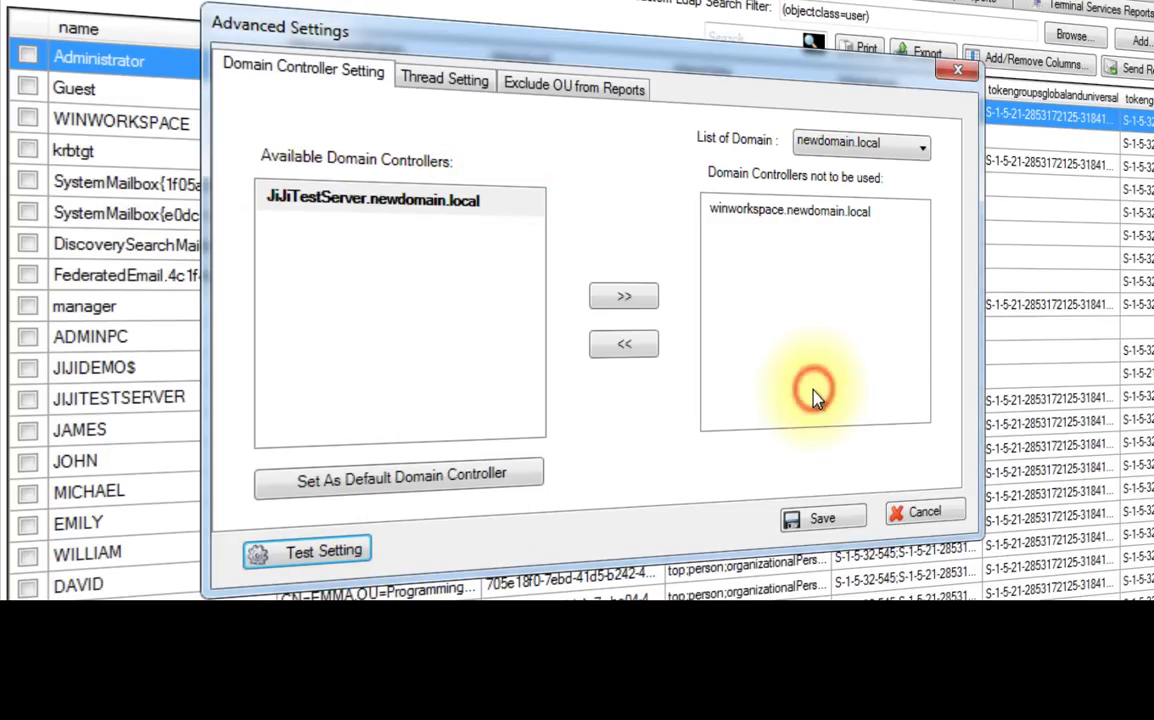
- Set 100 print/export threads, exclude the newdomain Temporary Staffs OU from reports, and save
left_click(465, 90)
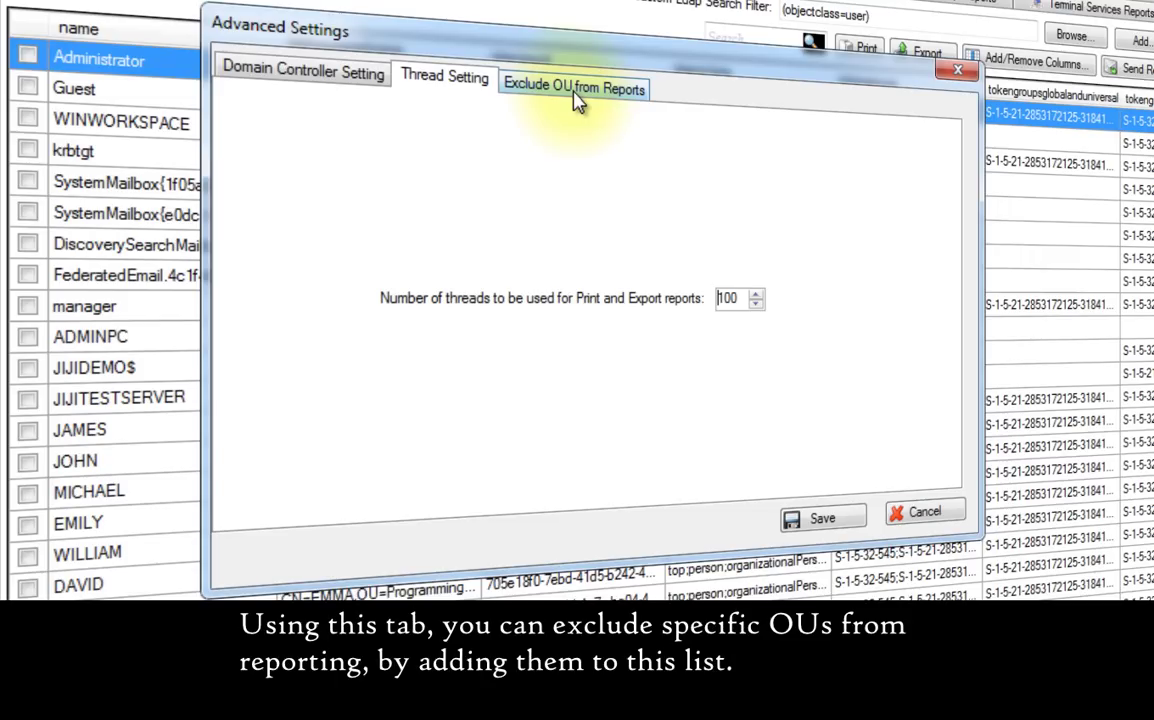
left_click(577, 95)
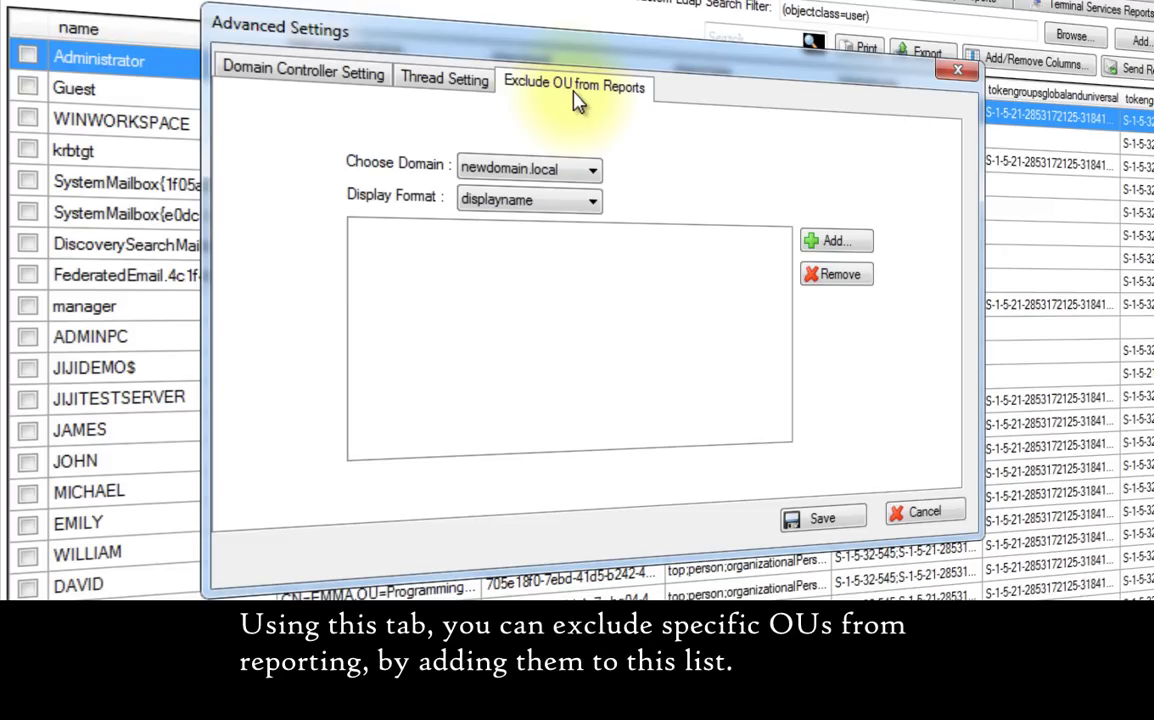
left_click(858, 245)
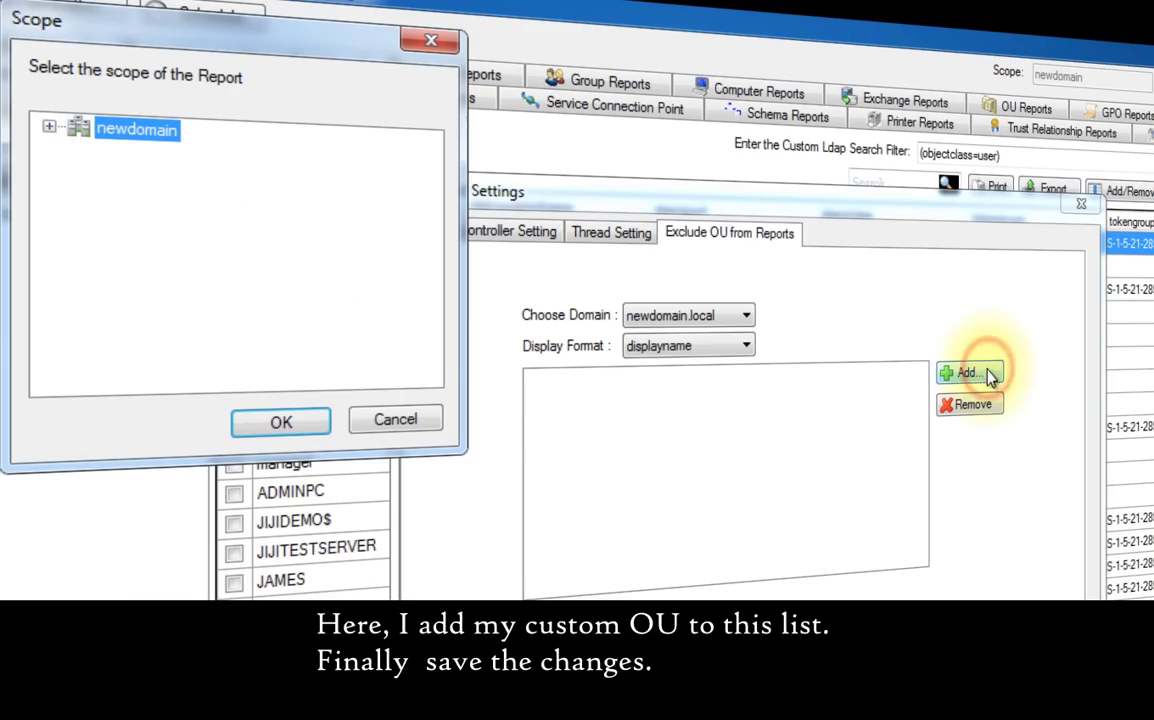
left_click(48, 126)
scroll(180, 290, "down", 1)
left_click(160, 329)
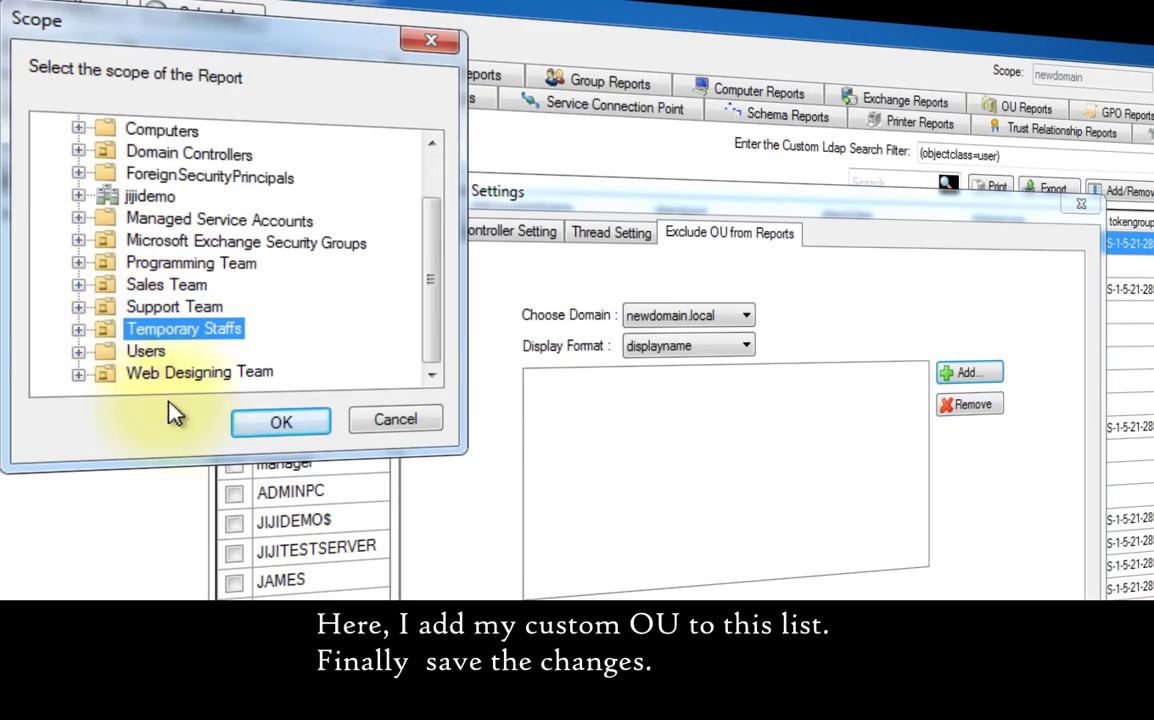
left_click(262, 421)
left_click(819, 586)
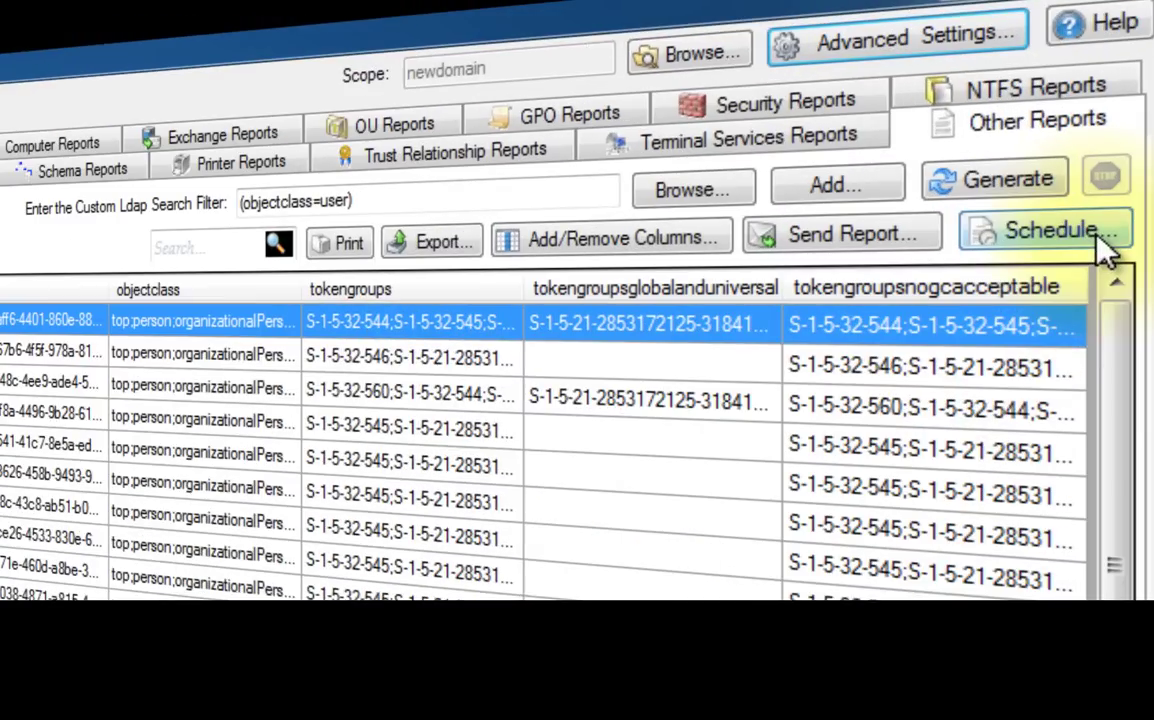
- Confirm the schedule list is empty, then reopen the Create a new schedule form
left_click(1080, 112)
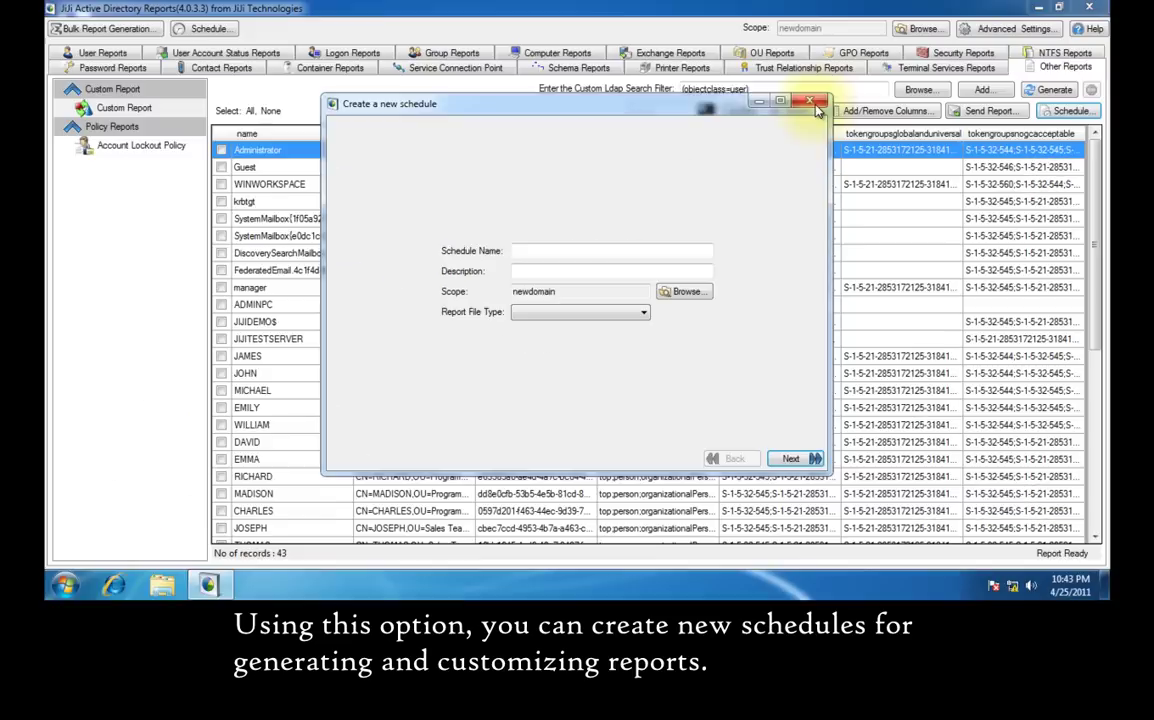
left_click(856, 64)
left_click(145, 25)
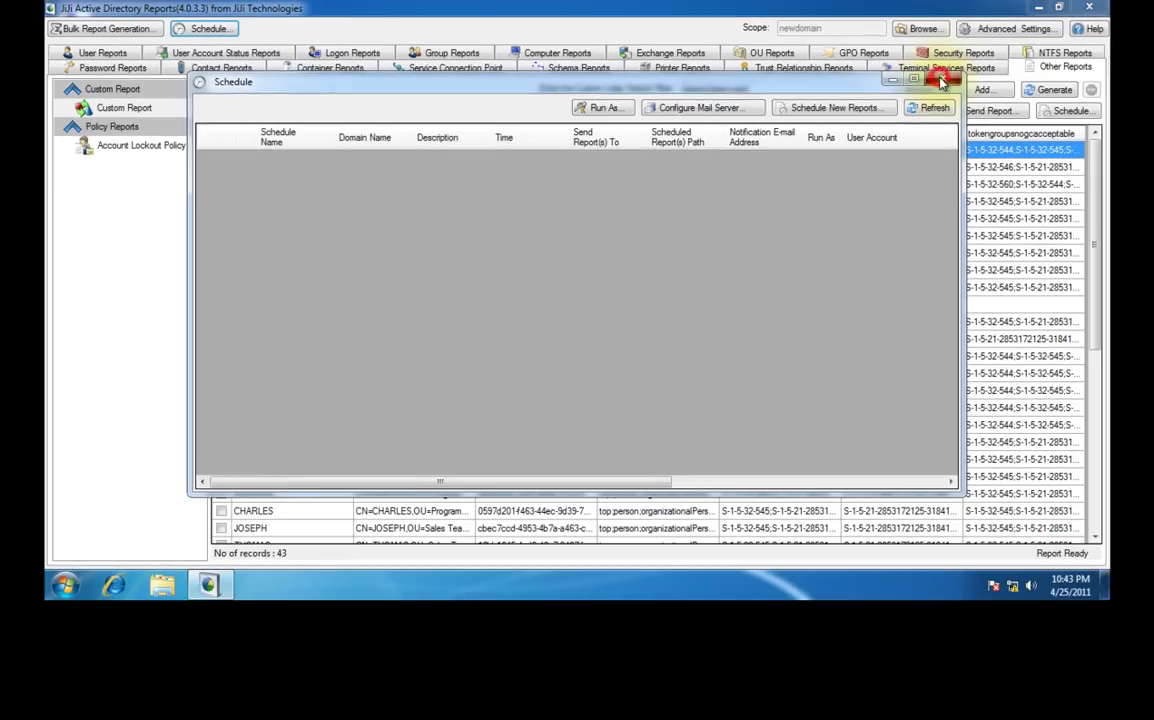
left_click(1058, 112)
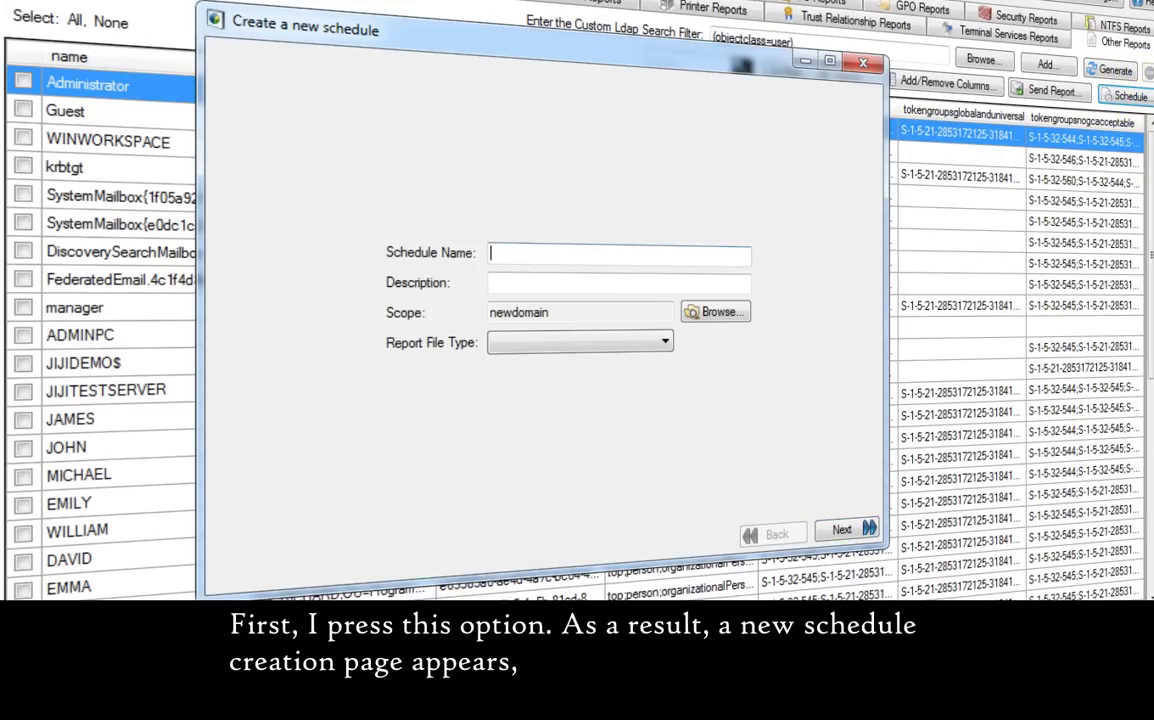
- Name and describe the schedule 'Scheduling User Reports', with newdomain scope and PDF output
type("Scheduling User Reports")
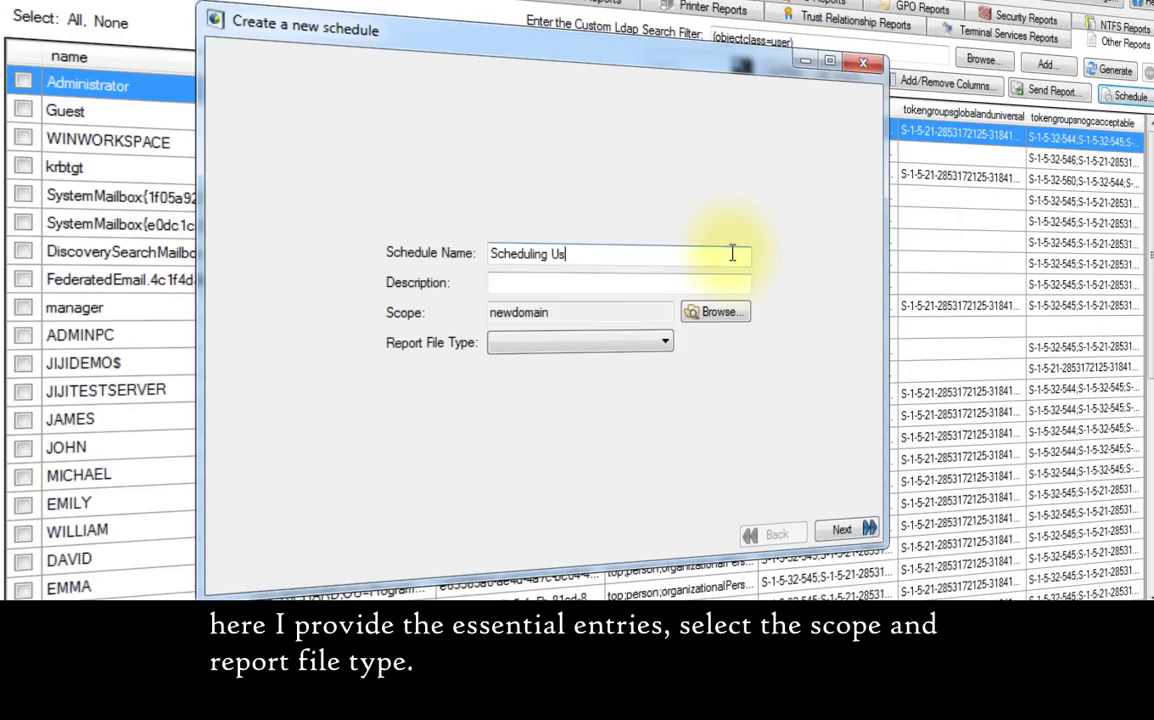
left_click(727, 282)
type("Scheduling User Reports")
left_click(716, 312)
left_click(58, 293)
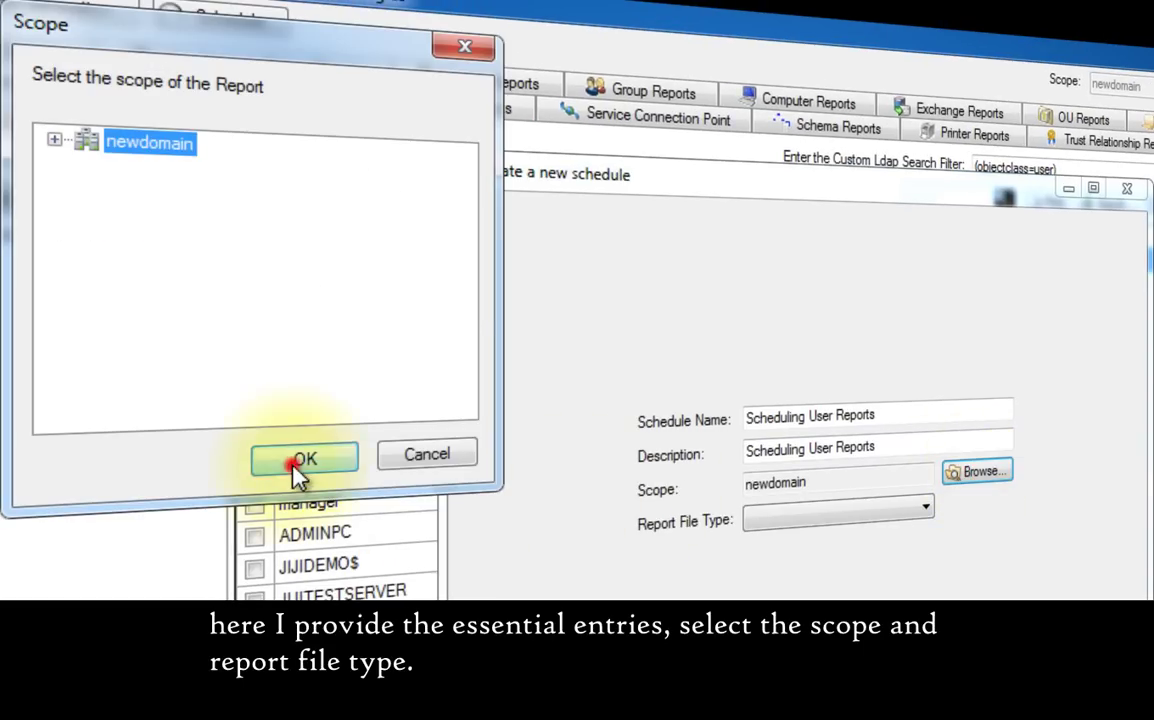
left_click(298, 462)
left_click(925, 507)
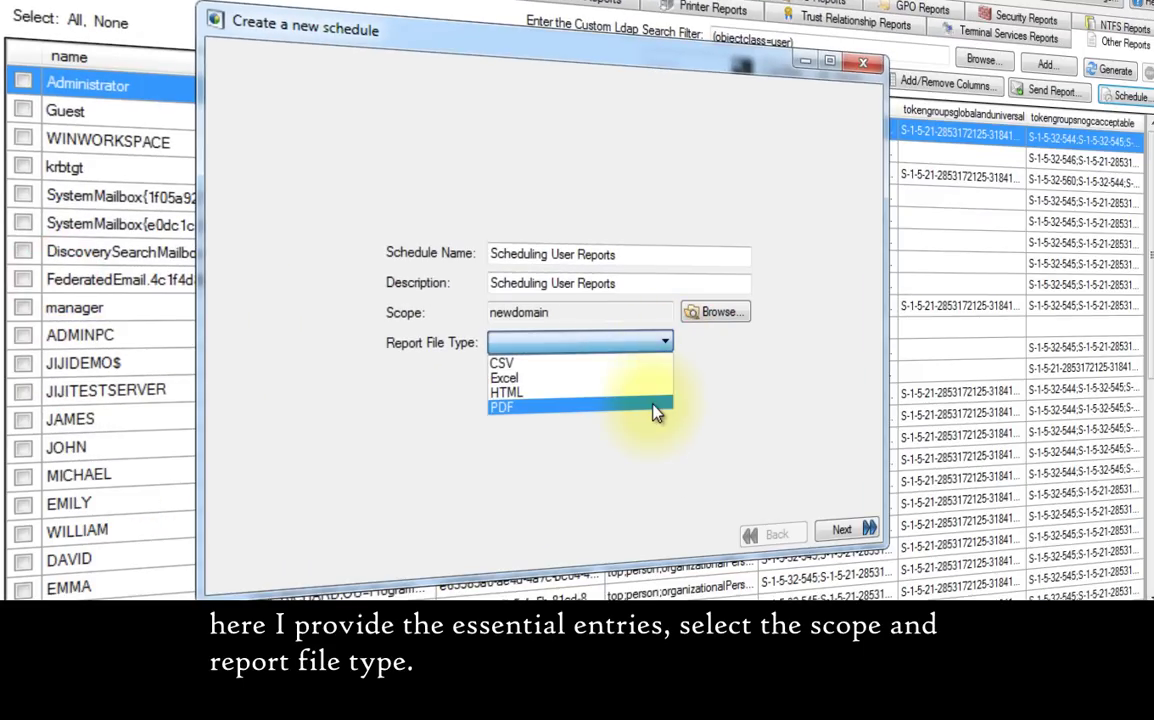
left_click(657, 412)
- Add the account status reports, including Enabled, Disabled, Locked Out and Account Expired Users
left_click(878, 531)
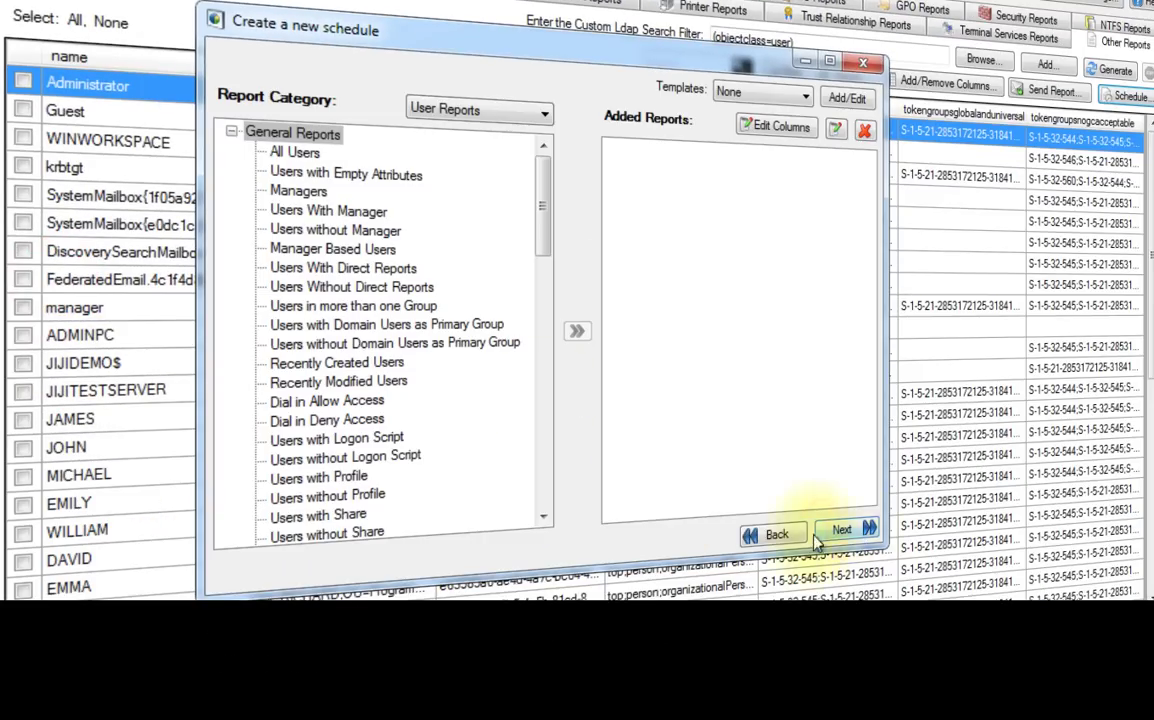
left_click(538, 114)
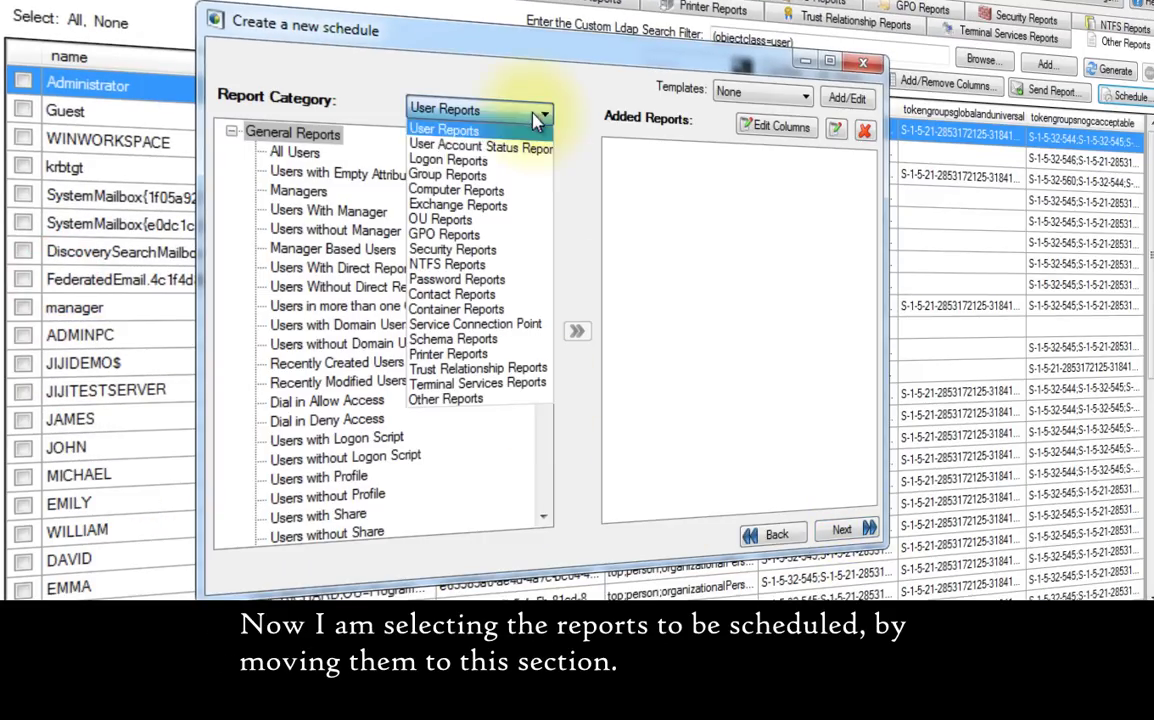
left_click(523, 152)
left_click(311, 153)
left_click(576, 331)
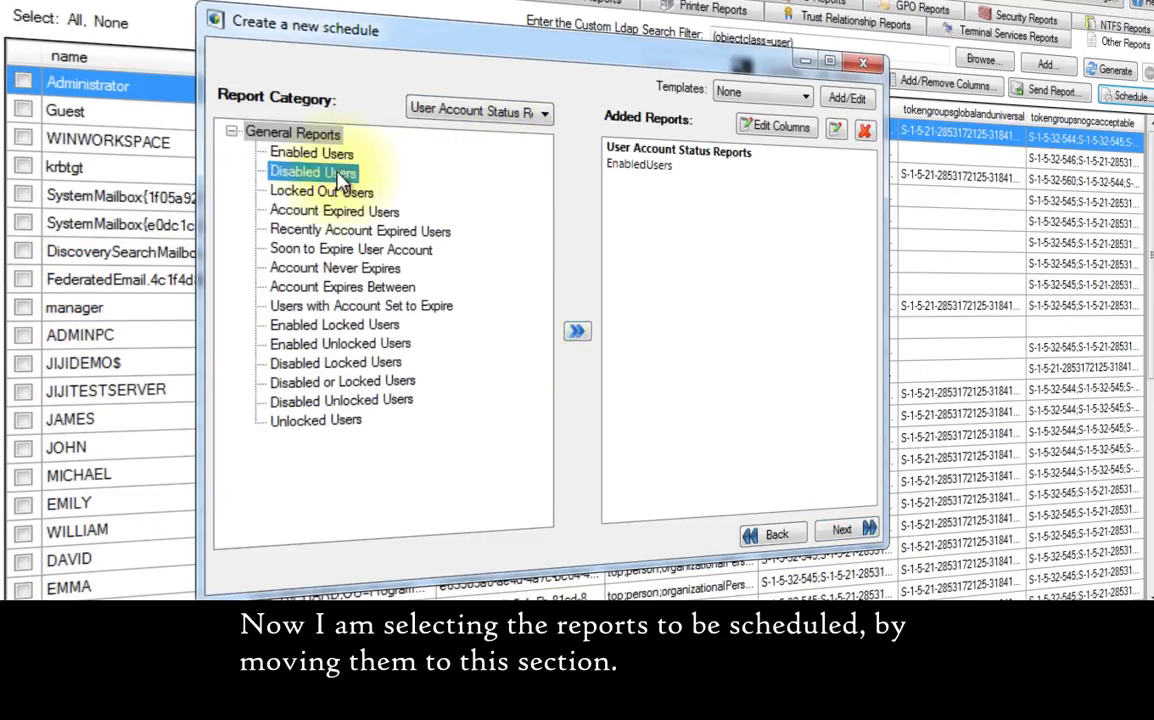
double_click(312, 172)
double_click(321, 191)
double_click(334, 211)
double_click(335, 268)
double_click(361, 305)
double_click(334, 324)
left_click(842, 529)
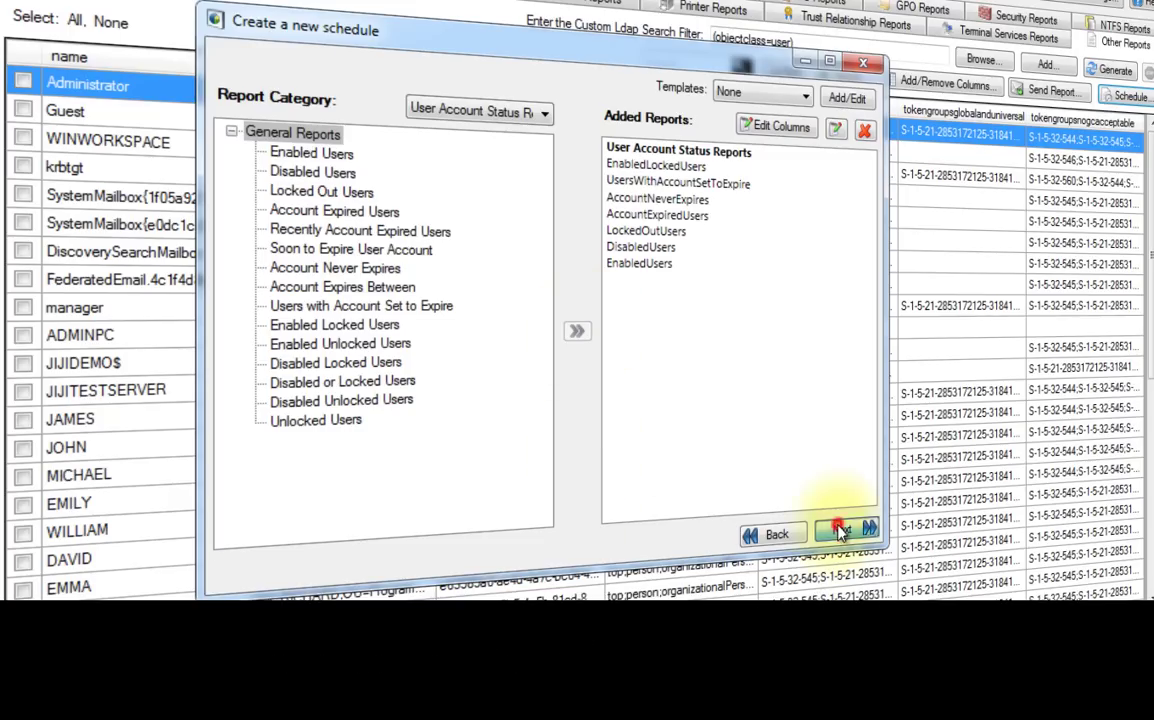
- Set the schedule to run weekly
left_click(558, 192)
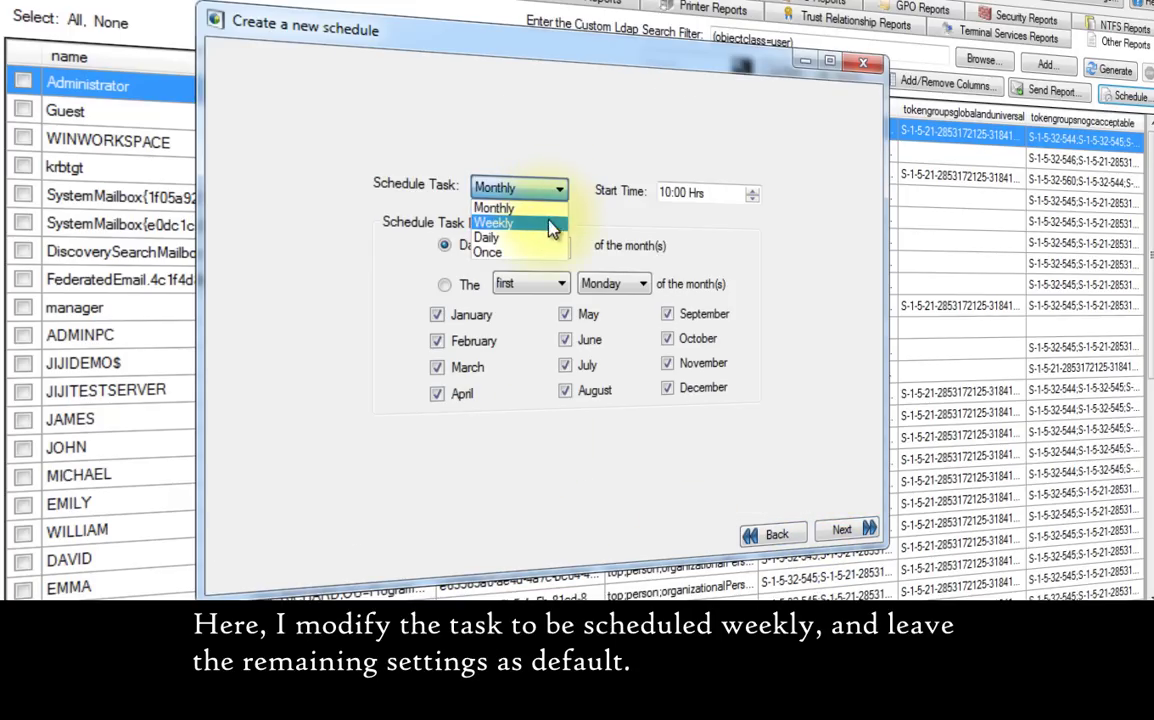
left_click(492, 222)
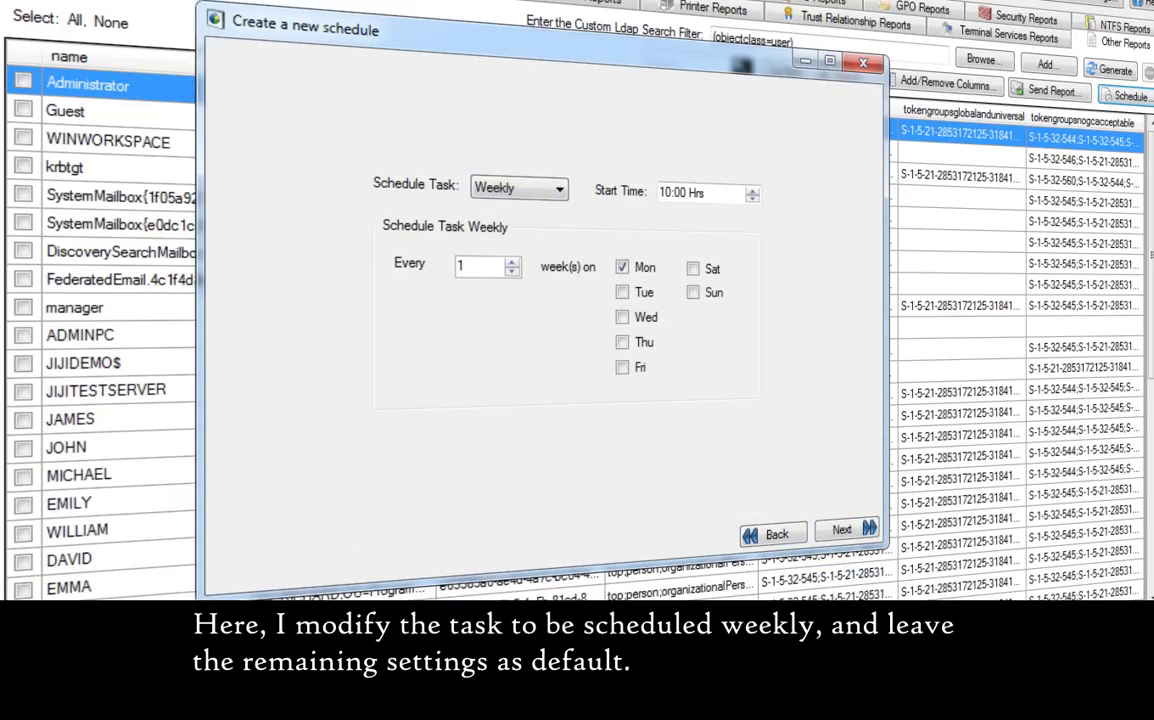
left_click(842, 530)
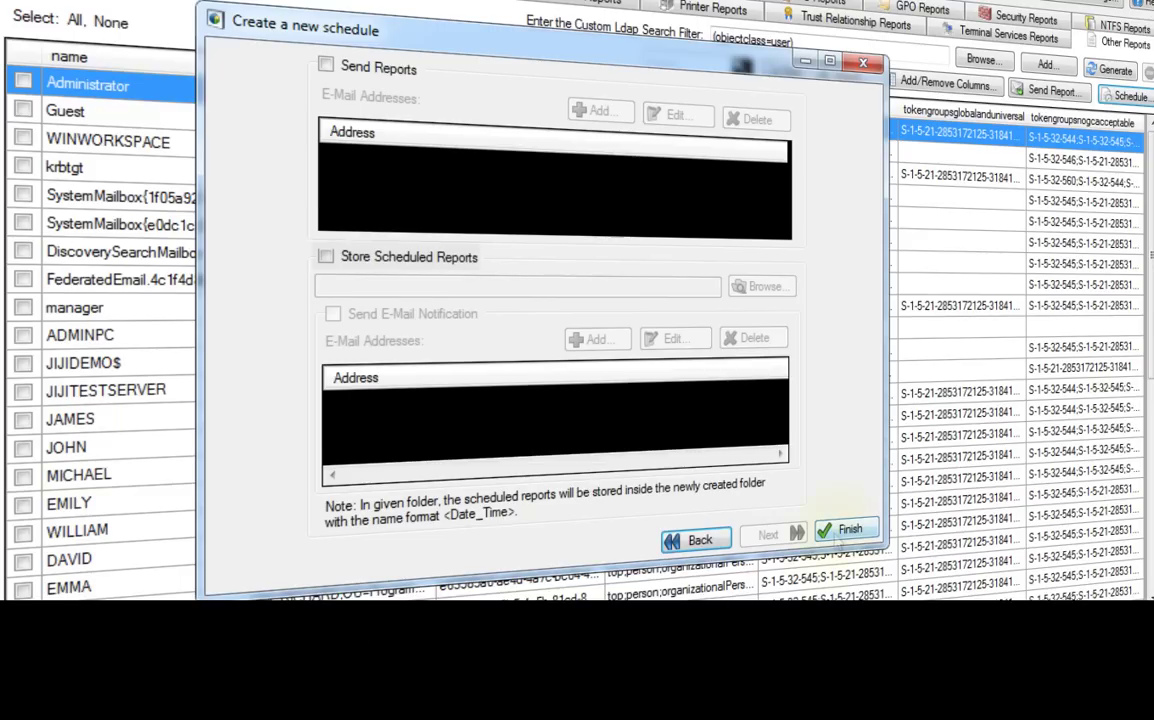
- Enable e-mailing the reports to an added recipient address and finish the schedule
left_click(327, 67)
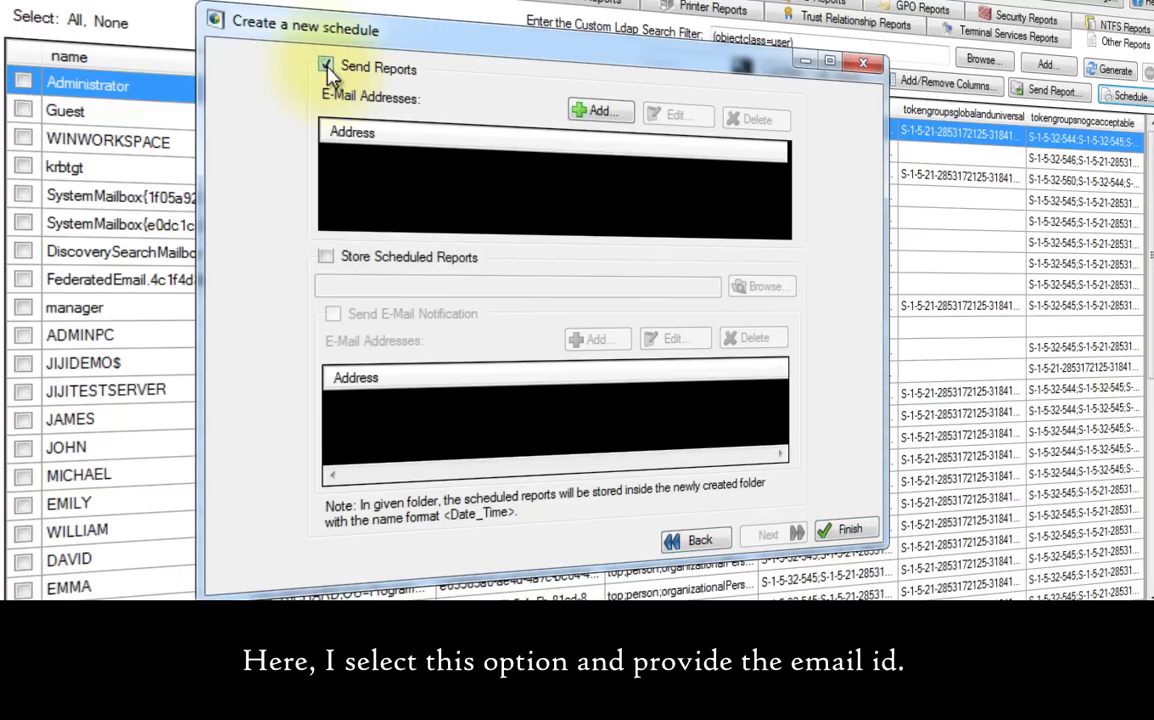
left_click(592, 110)
key("Return")
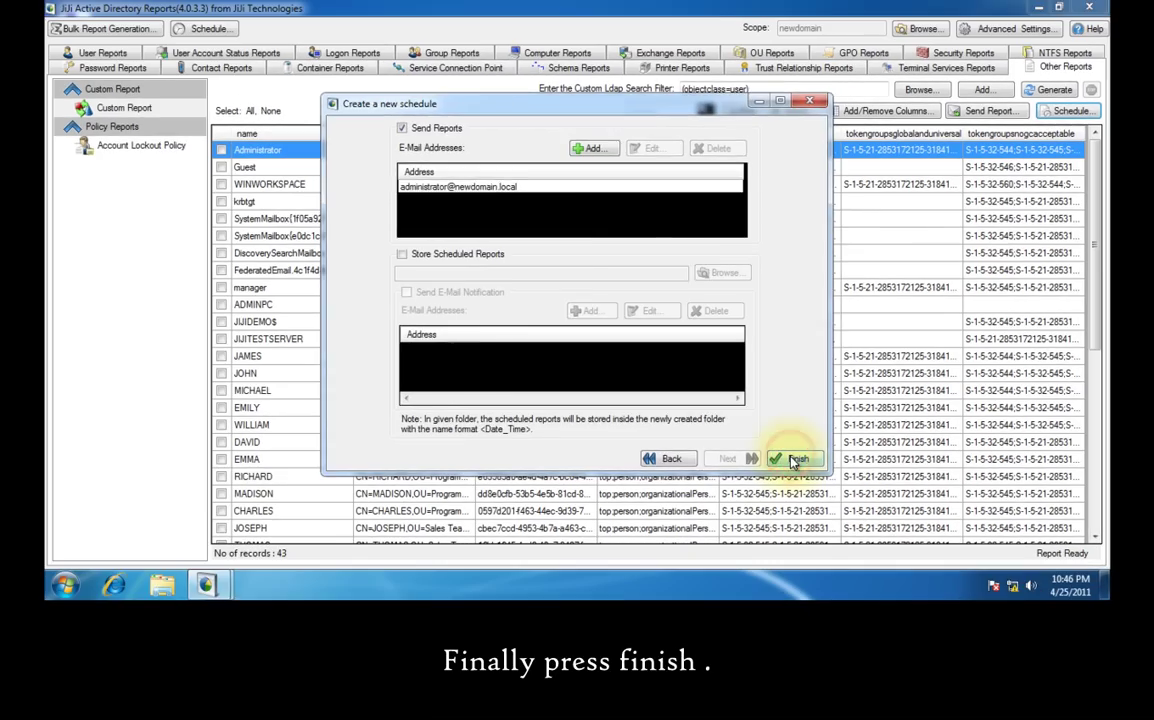
left_click(795, 459)
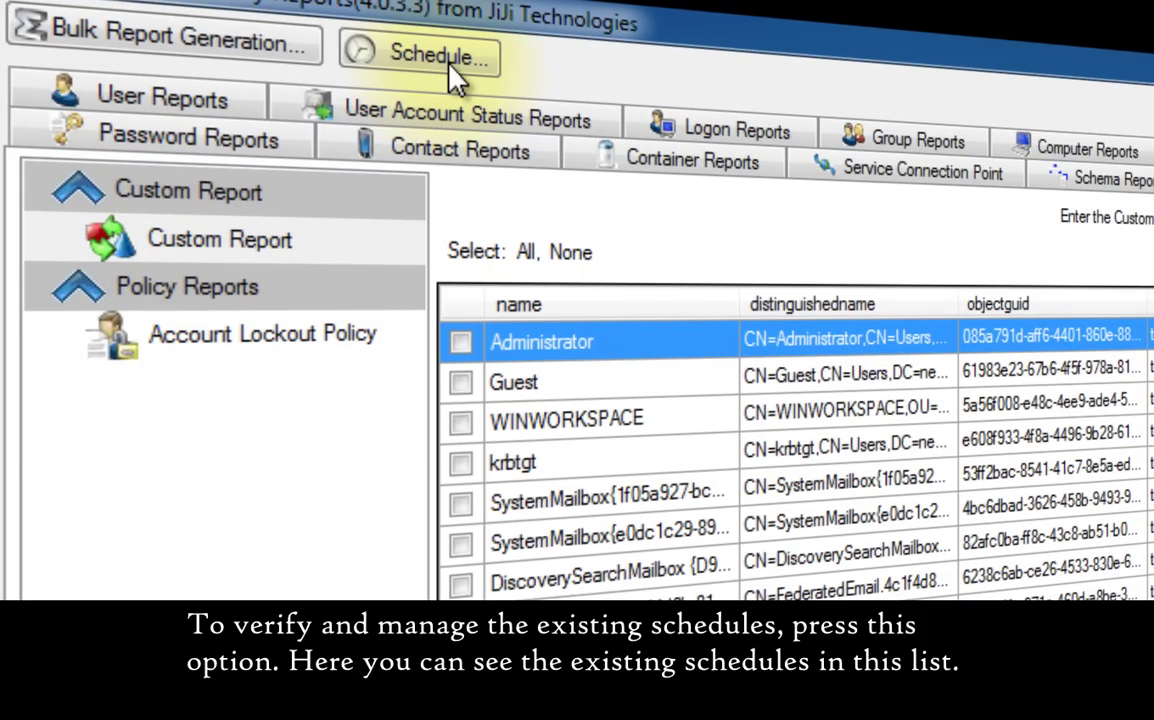
left_click(449, 62)
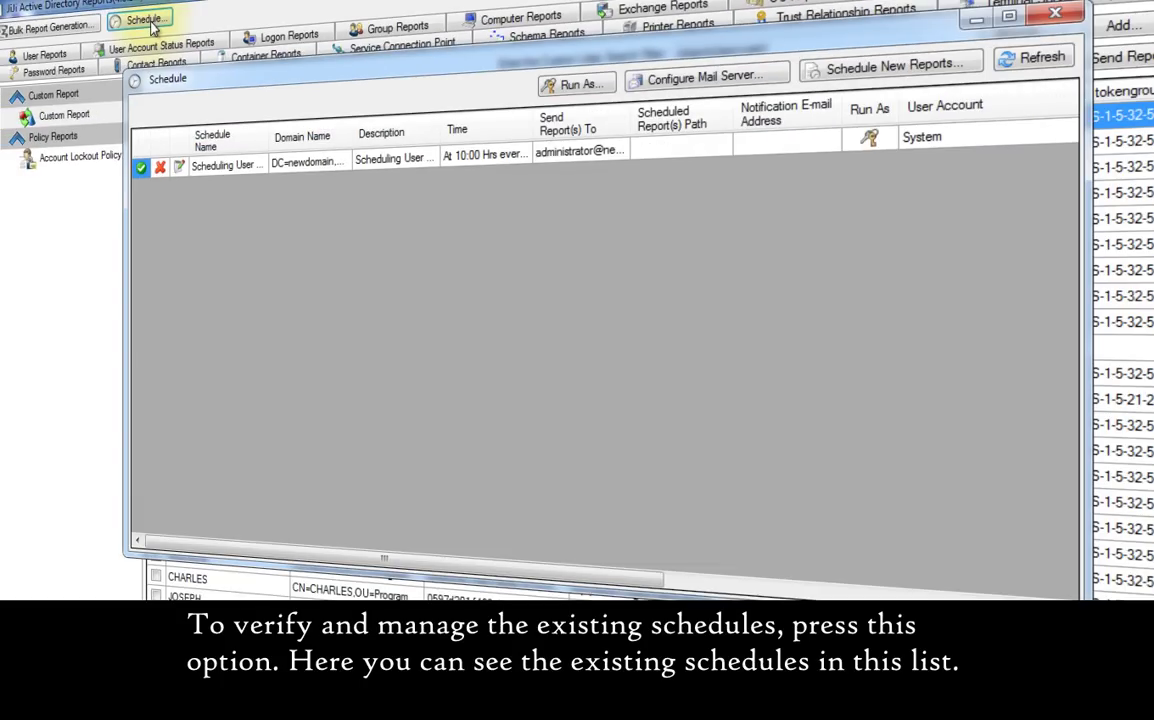
left_click(590, 85)
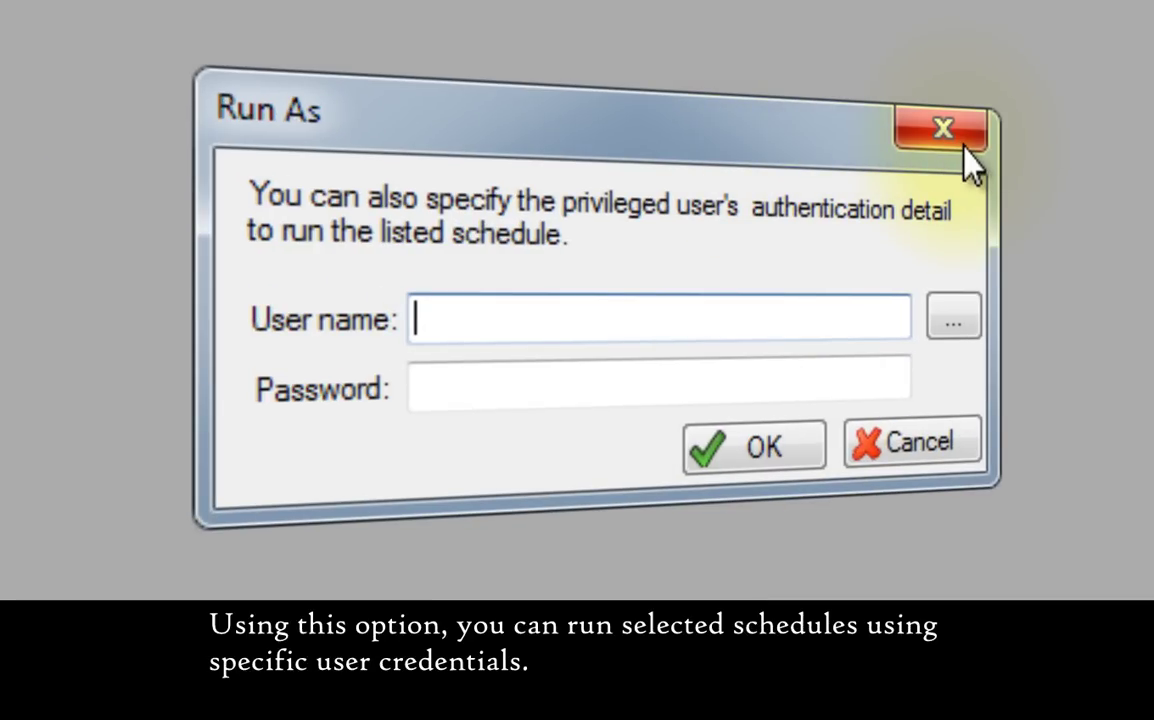
left_click(960, 145)
left_click(720, 147)
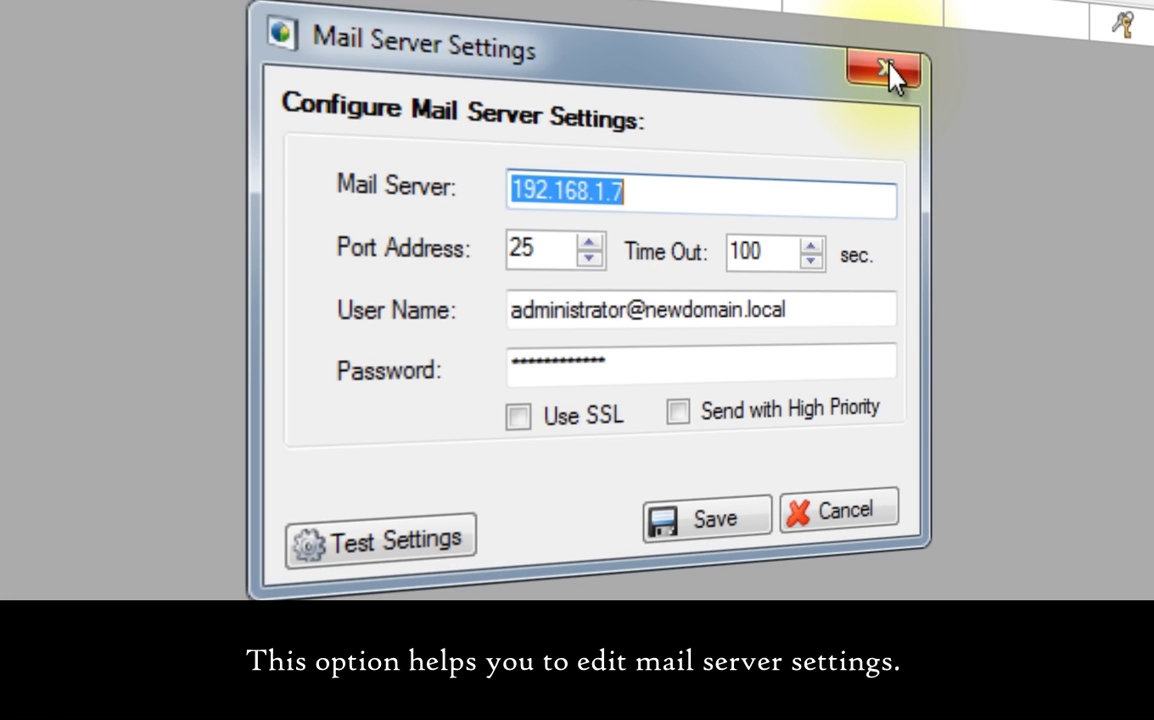
left_click(887, 72)
left_click(940, 72)
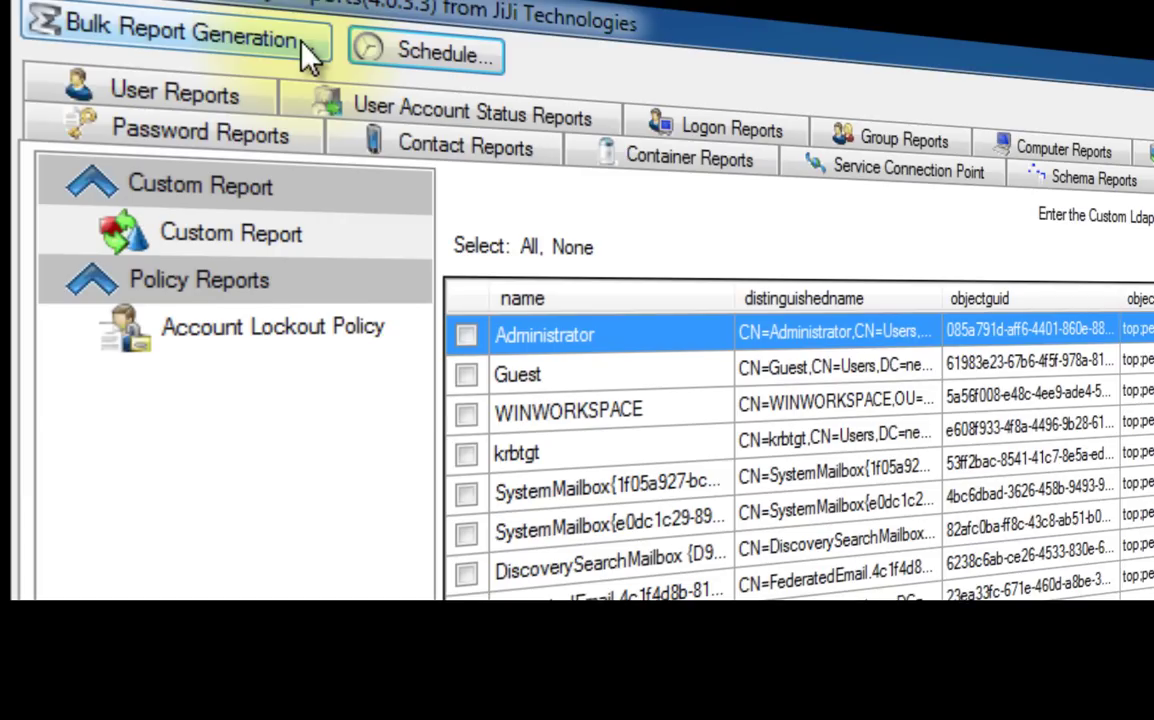
- Start bulk report generation with newdomain as the scope and PDF output
left_click(303, 45)
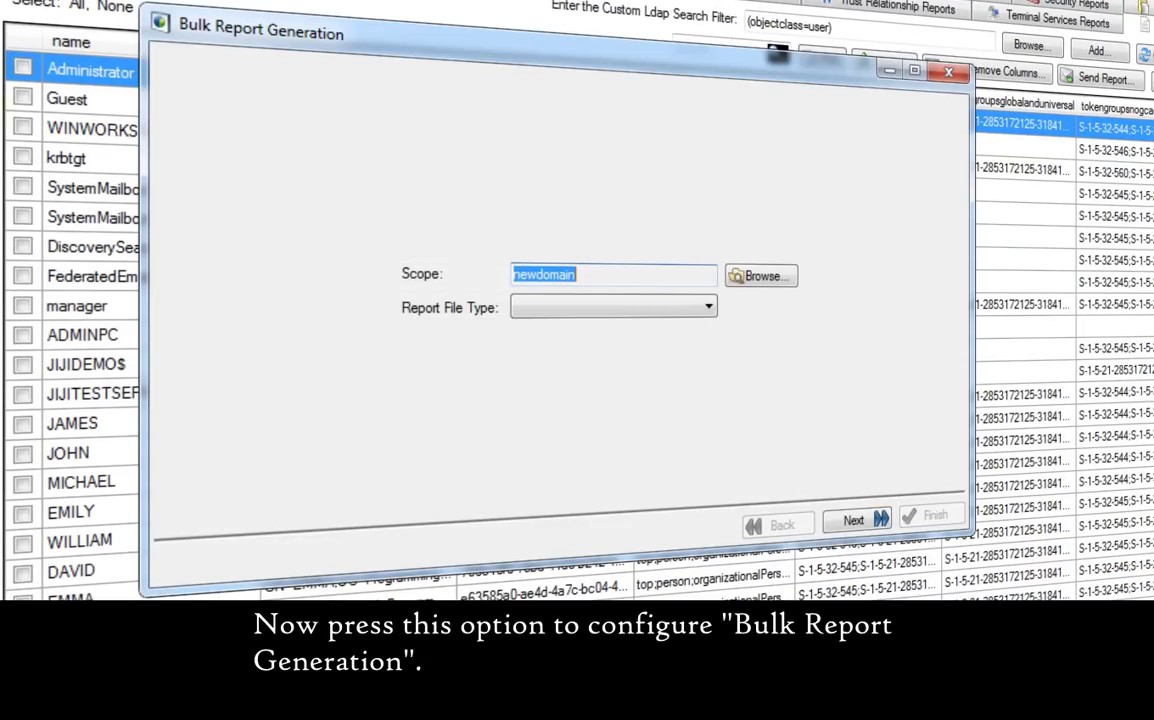
left_click(761, 280)
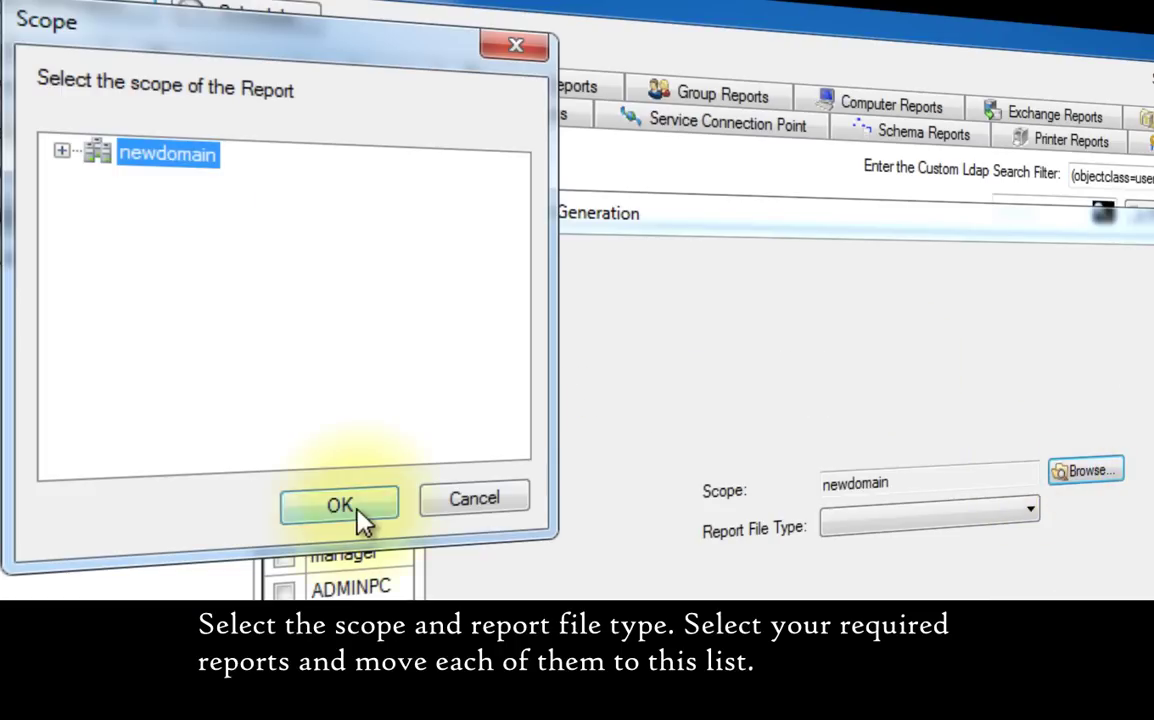
left_click(361, 502)
left_click(737, 323)
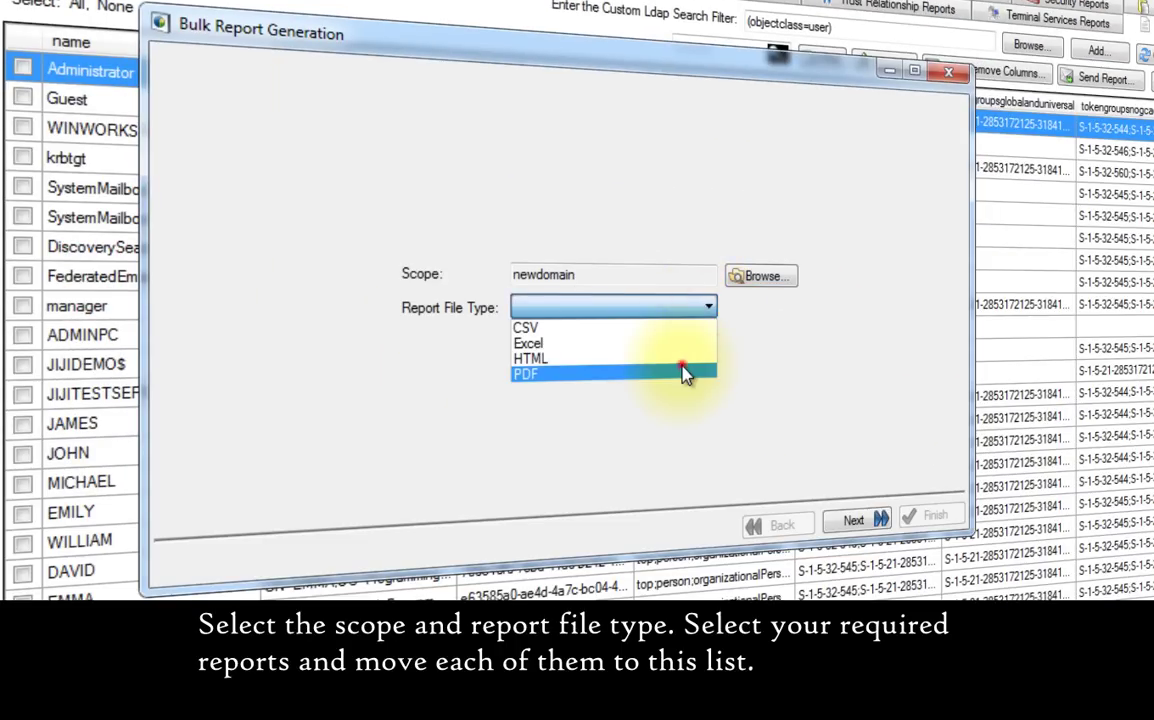
left_click(683, 373)
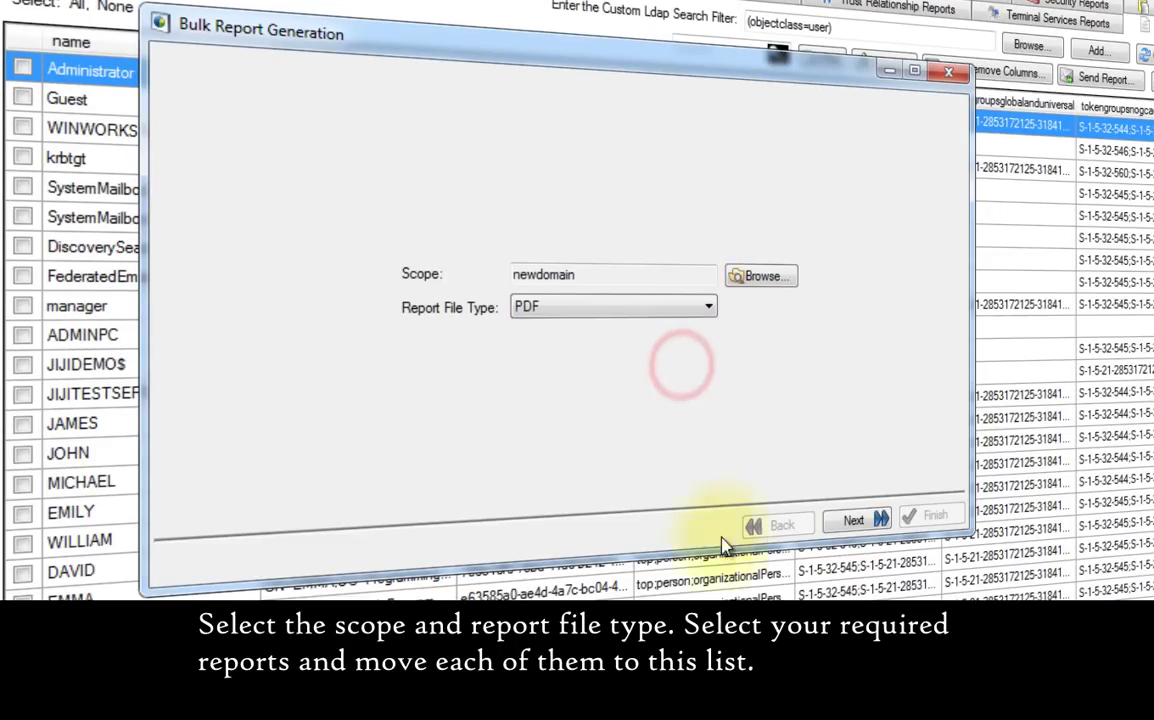
left_click(853, 520)
- Add the True Last Logon for Users, Users Never Logged on and Only Once Logged On Users reports
left_click(339, 170)
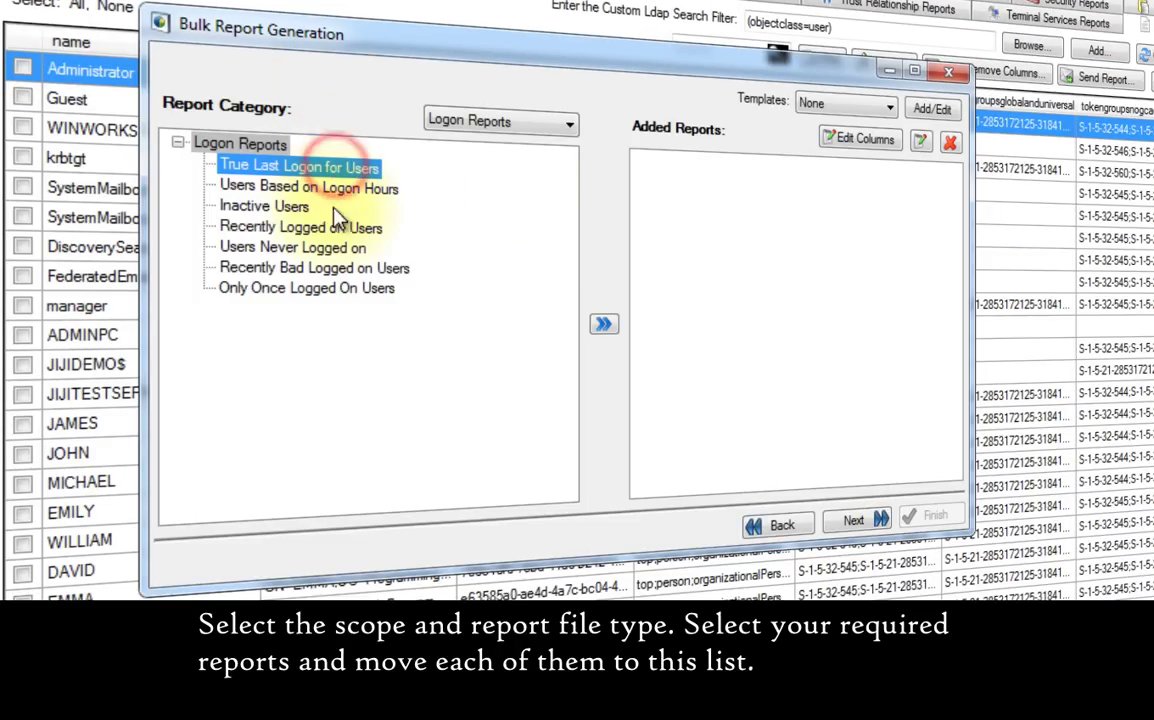
left_click(604, 324)
left_click(300, 248)
left_click(604, 324)
left_click(225, 288)
left_click(604, 324)
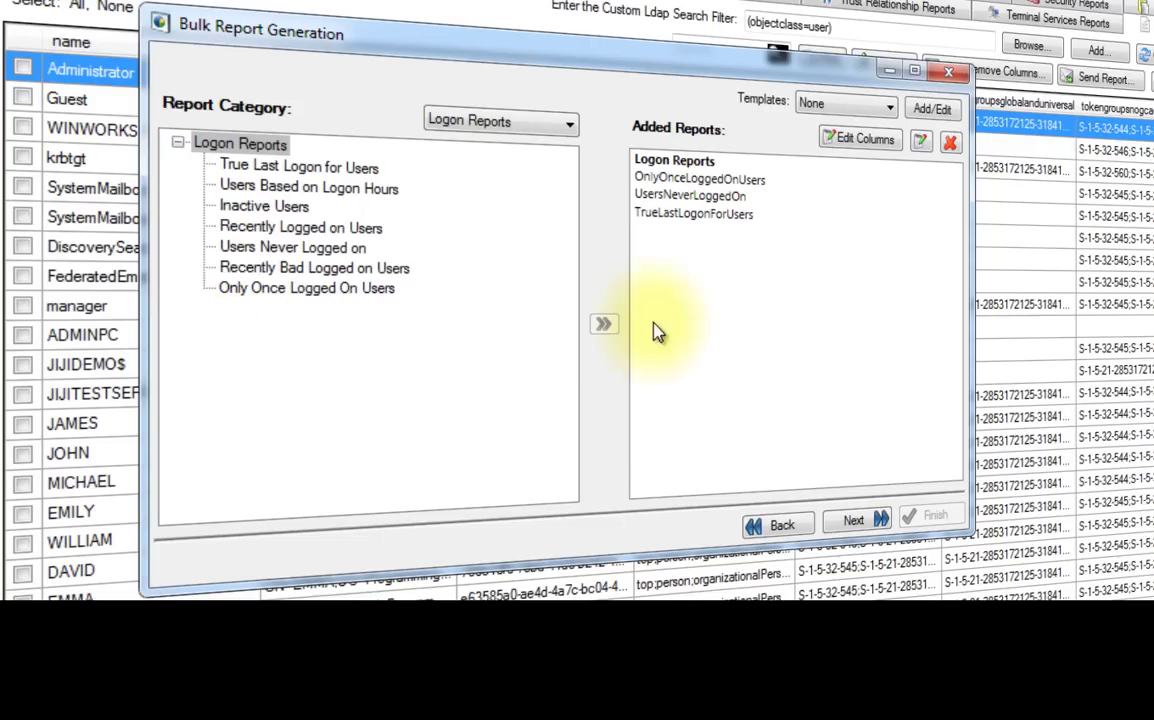
left_click(855, 520)
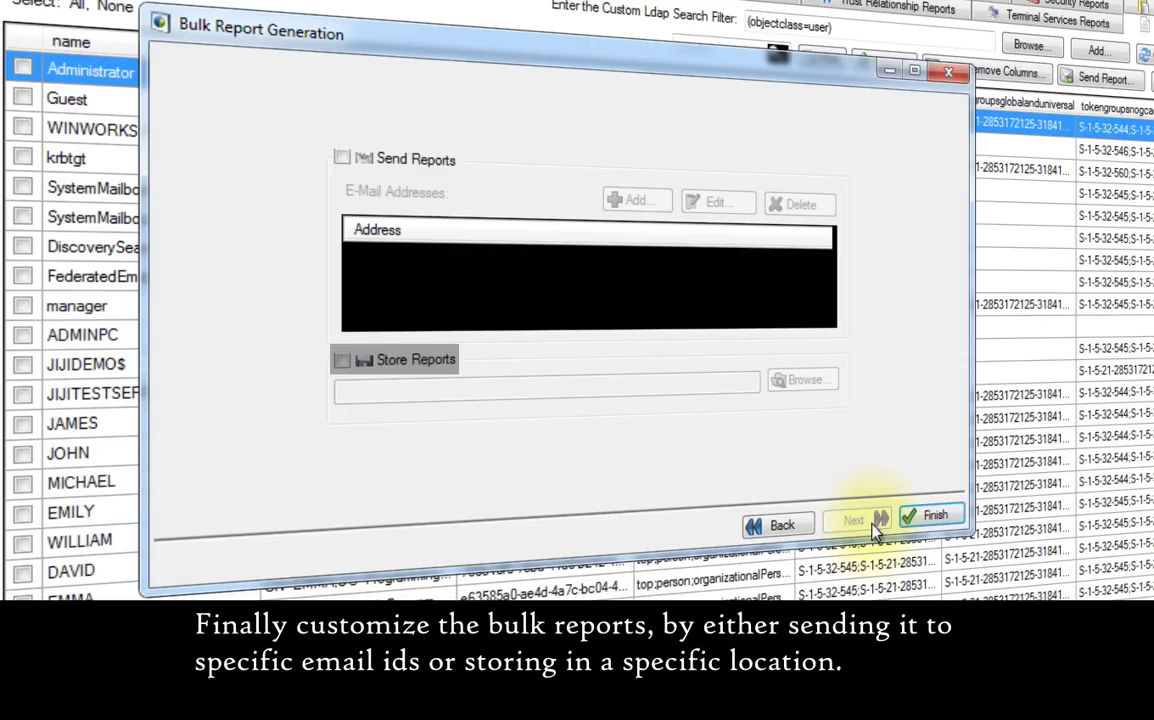
- Store the reports in the Bulk Reports folder, generate them, and view the status summary
left_click(344, 361)
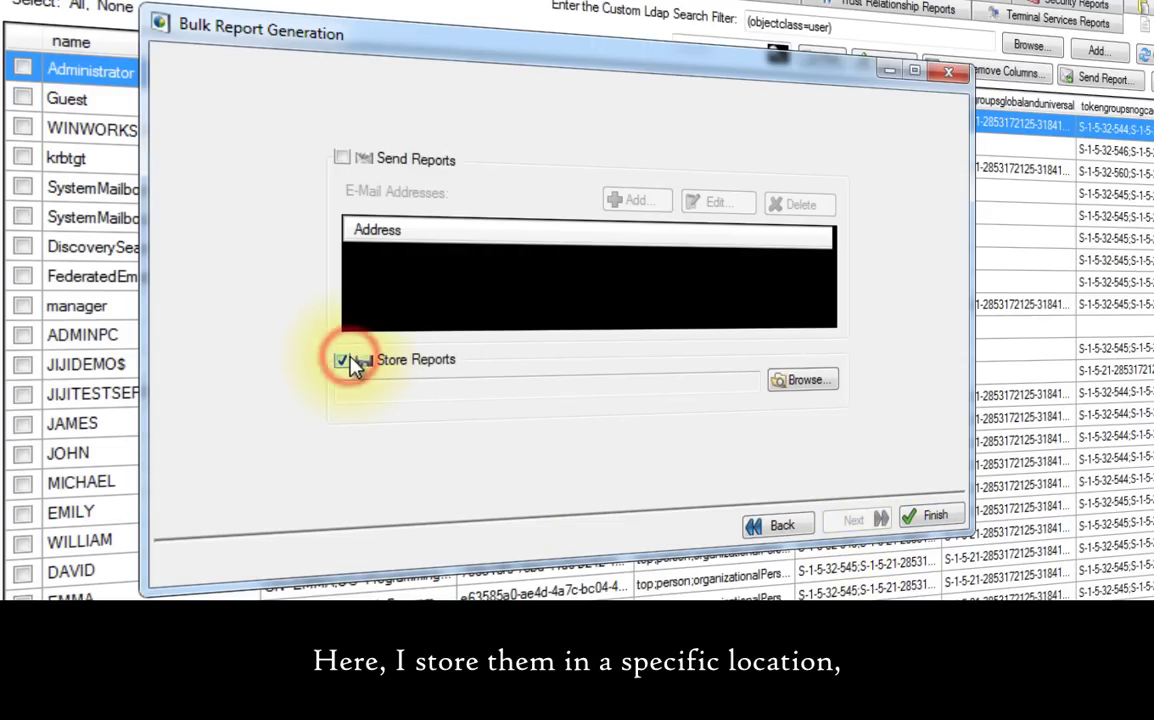
left_click(803, 380)
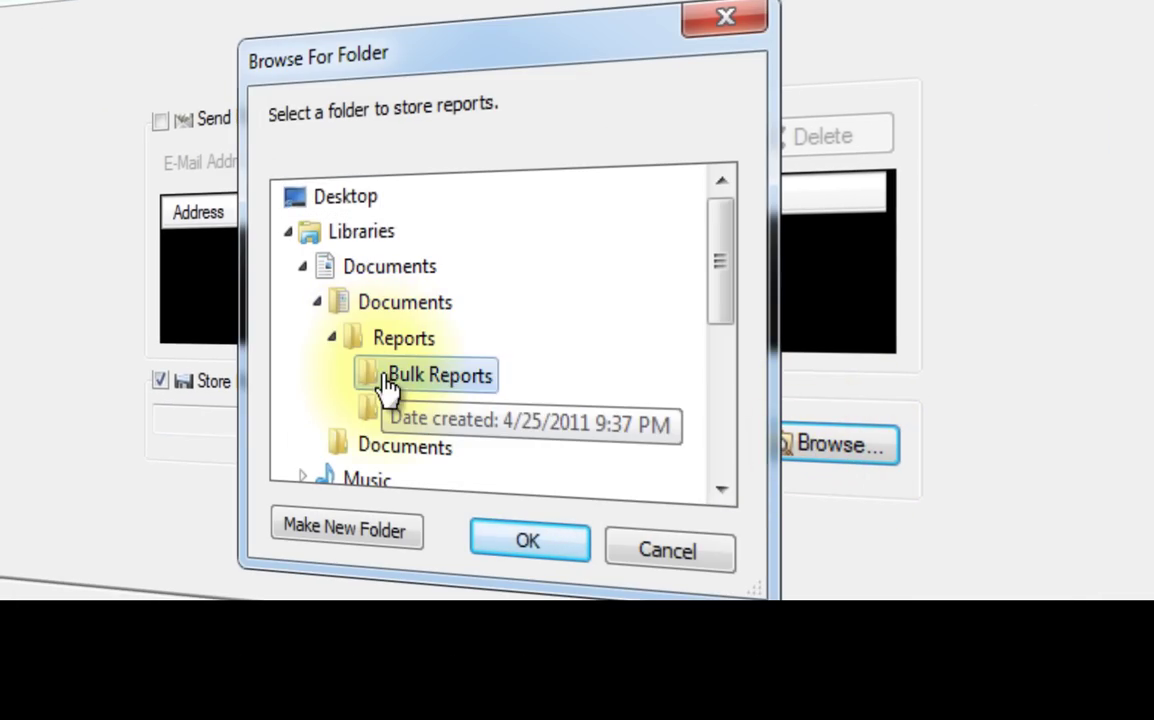
left_click(528, 540)
left_click(933, 515)
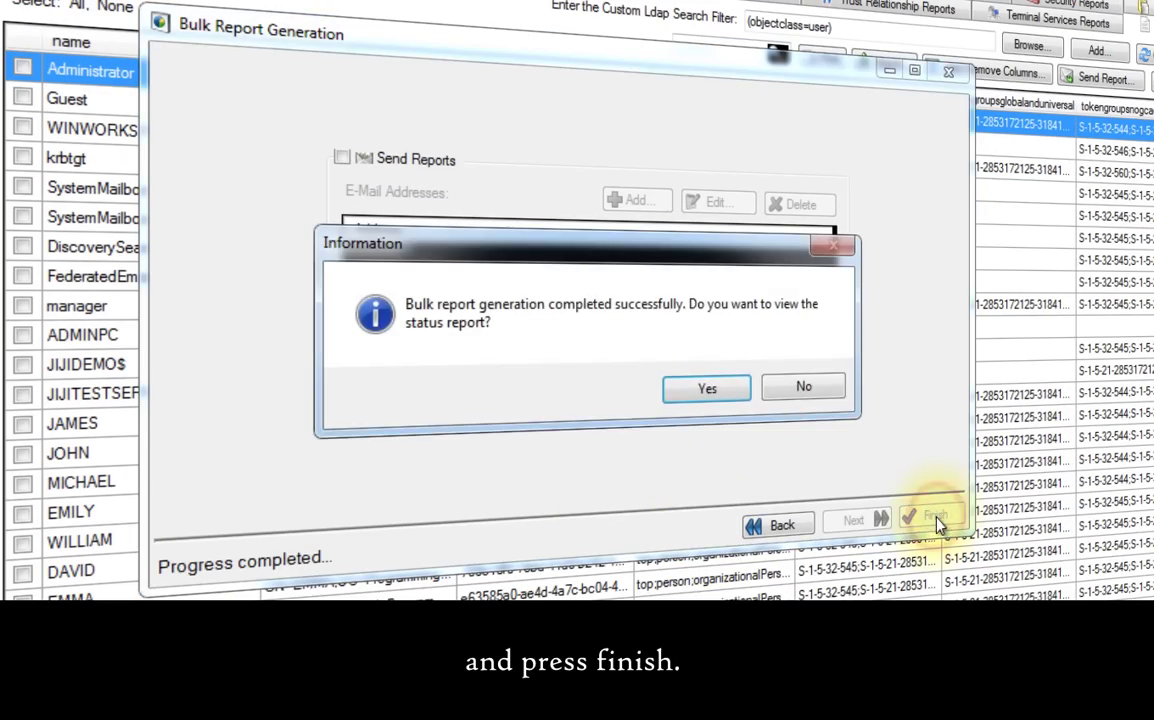
left_click(707, 389)
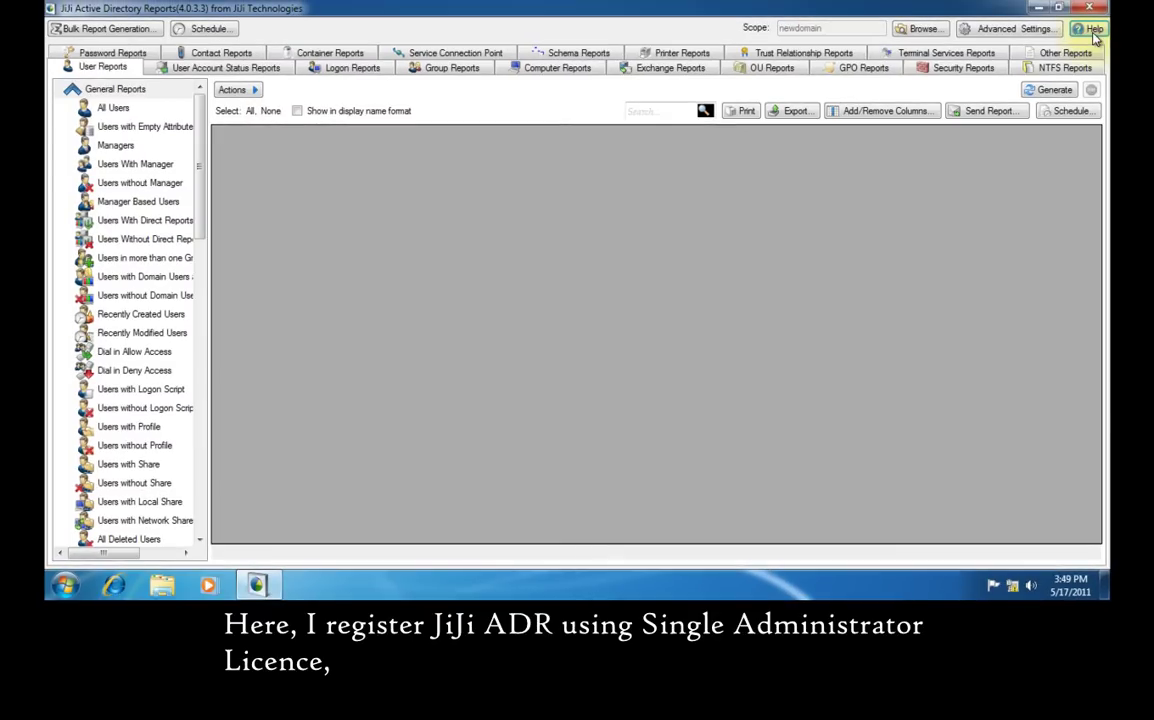
- Load single_admin.lic in Help > License Details and register the product
left_click(1092, 30)
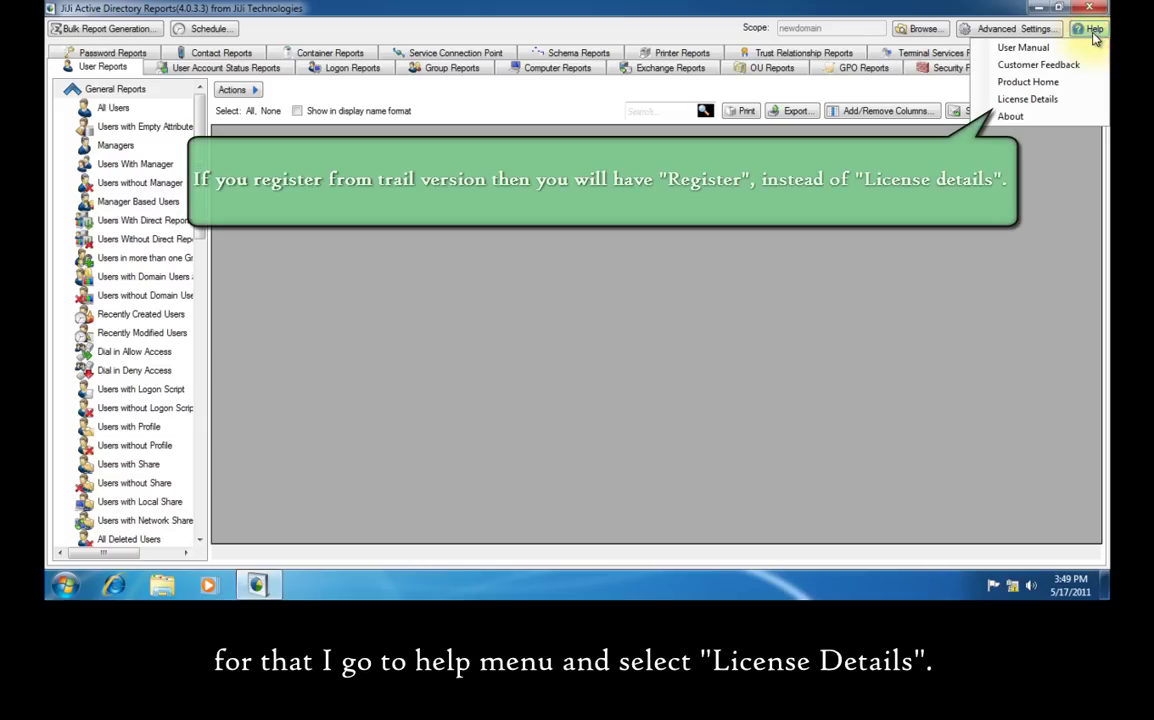
left_click(1087, 100)
left_click(683, 233)
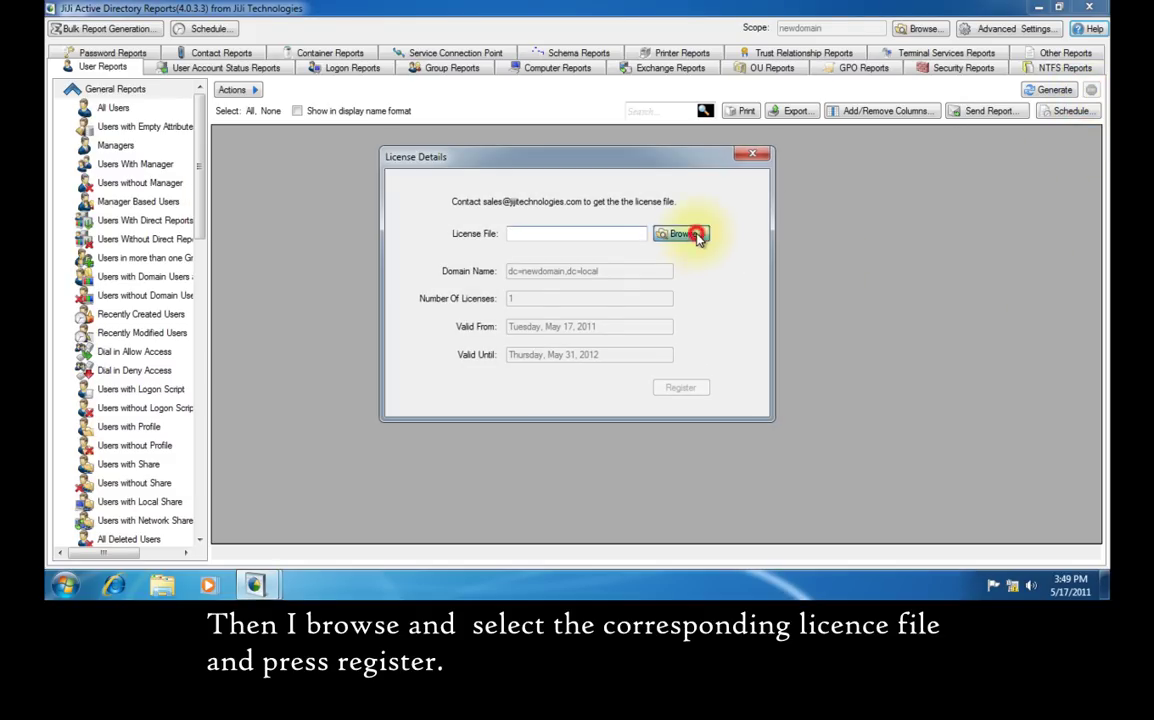
left_click(674, 444)
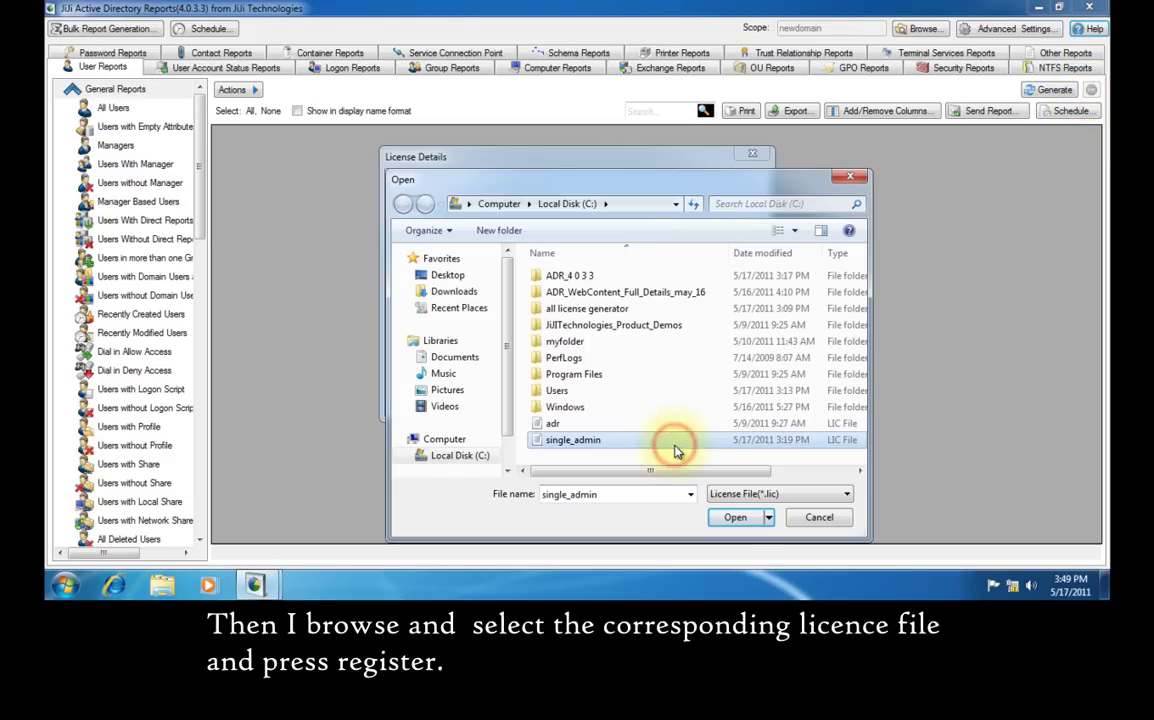
left_click(735, 517)
left_click(680, 389)
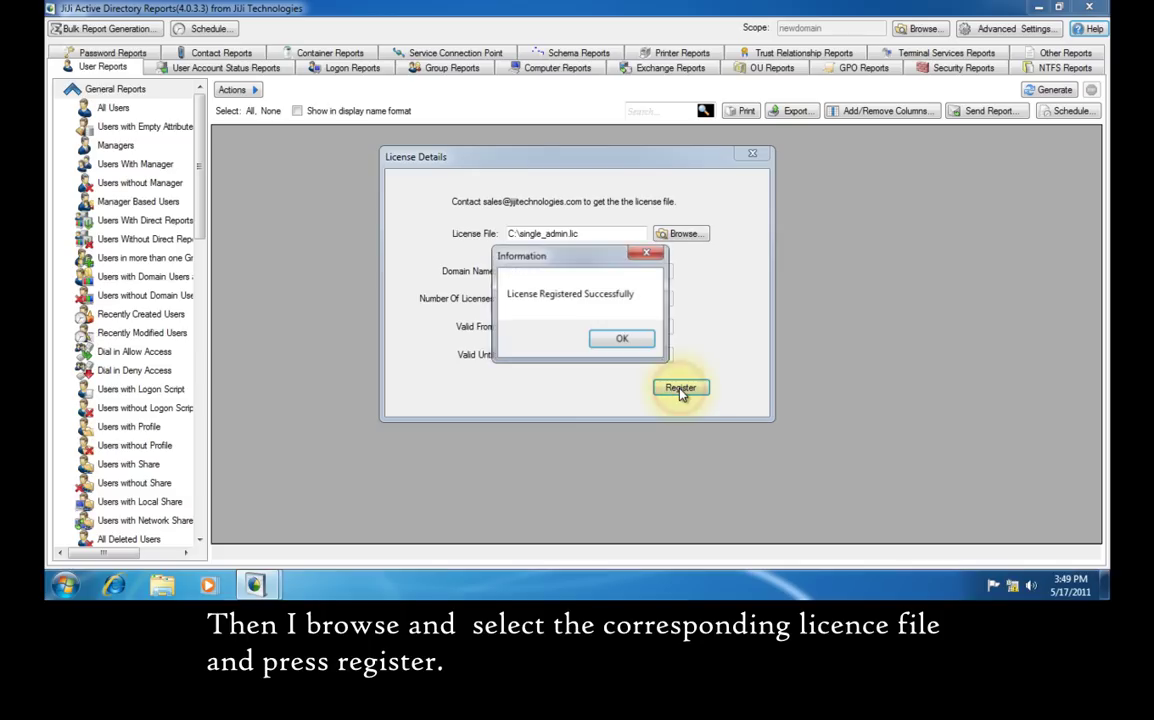